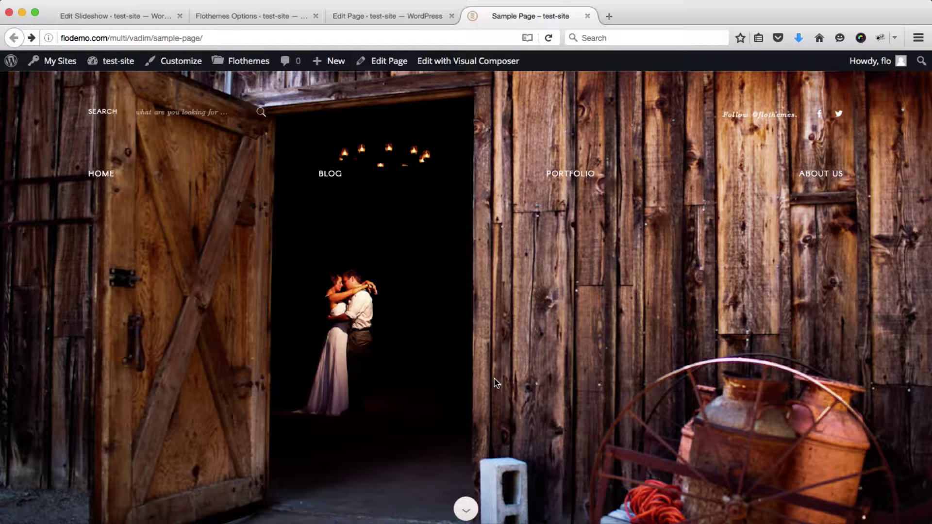
# Switch back to the Edit Slideshow tab that lists the four slide images.
pyautogui.hotkey('ctrl', 'Tab')
pyautogui.moveTo(280, 310)
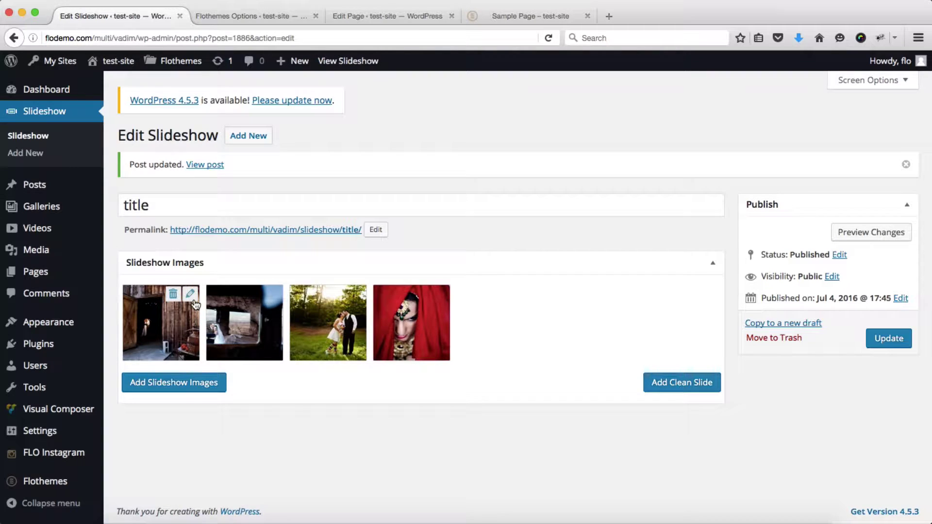
# Open the first barn slide's metadata and paste 'Image Title' as its title.
pyautogui.click(190, 294)
pyautogui.scroll(-2, 339, 270)
pyautogui.scroll(-1, 338, 271)
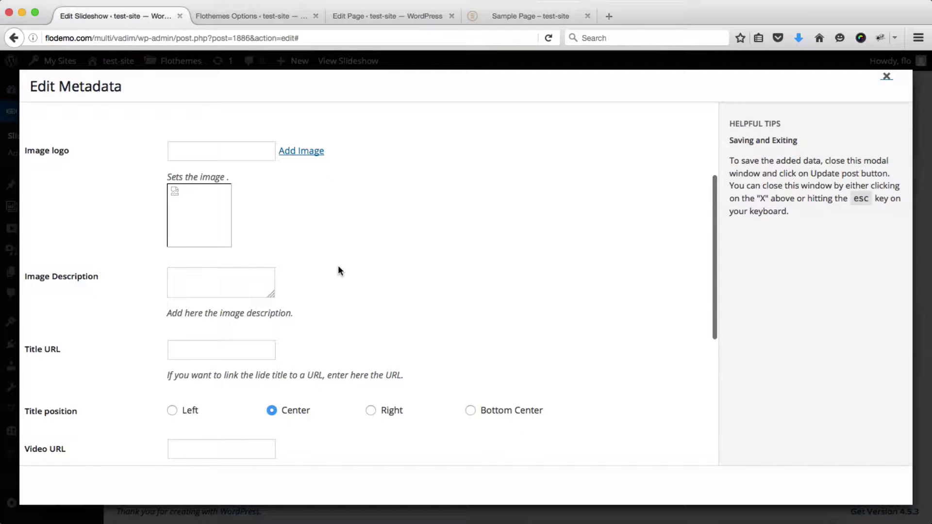
pyautogui.scroll(3, 339, 270)
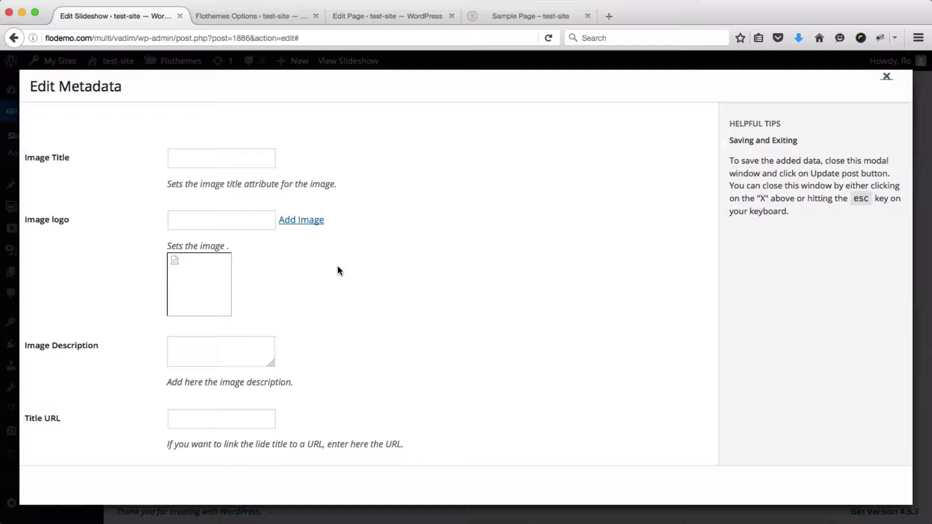
pyautogui.tripleClick(77, 158)
pyautogui.hotkey('ctrl', 'c')
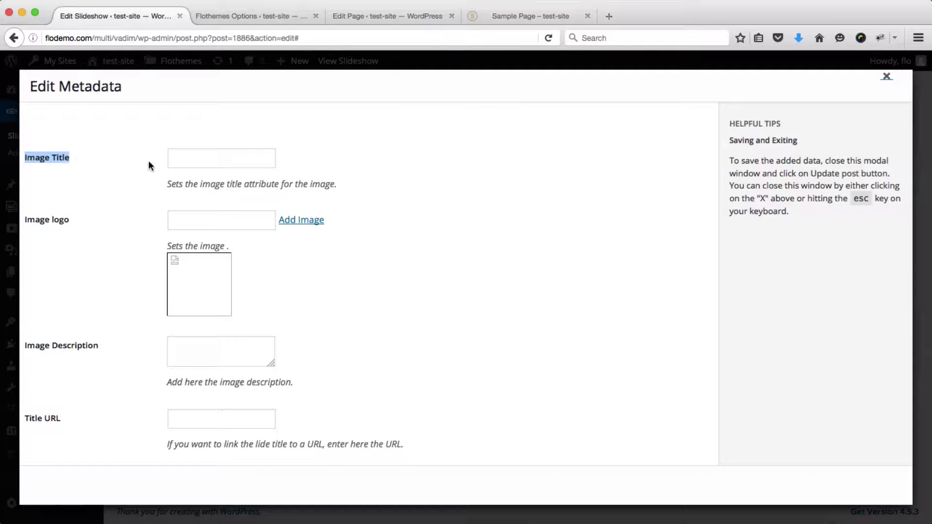
pyautogui.click(198, 160)
pyautogui.hotkey('ctrl', 'v')
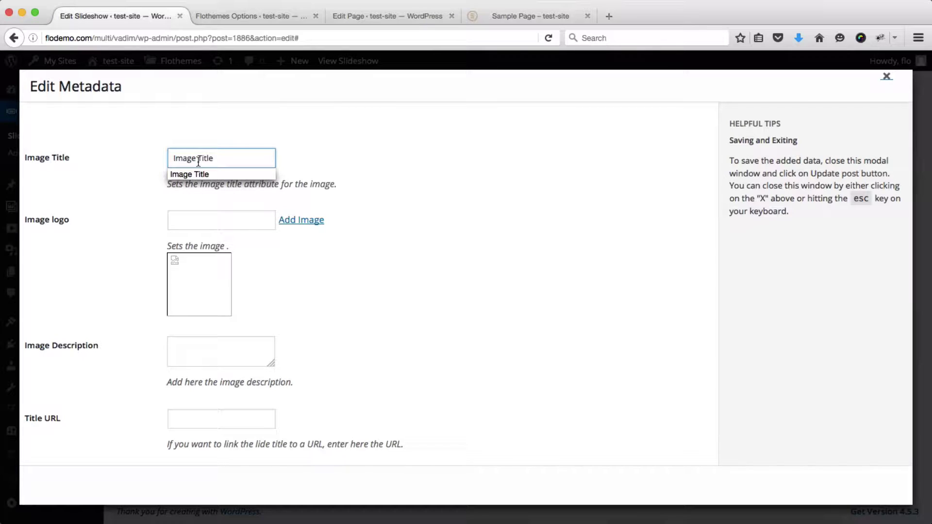
pyautogui.press('Tab')
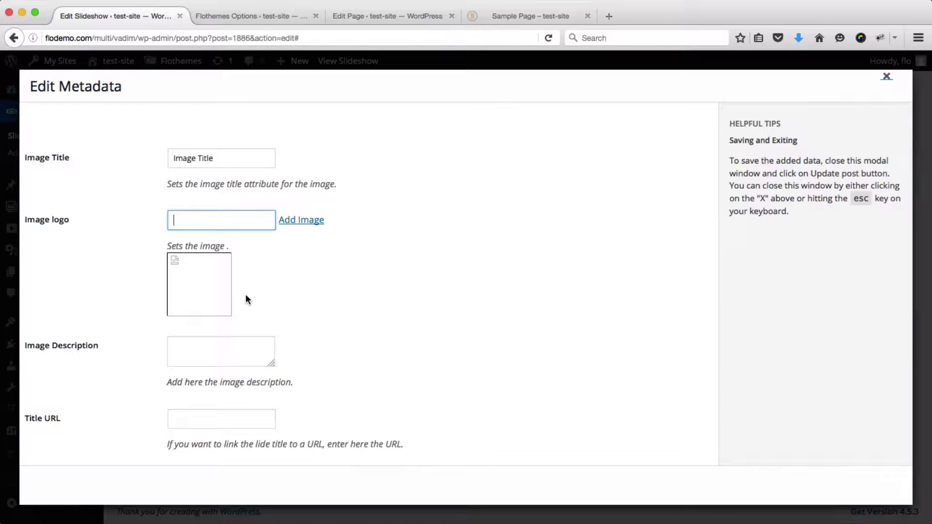
# Insert the PORTO logo from the media library as the slide's logo.
pyautogui.scroll(-2, 246, 295)
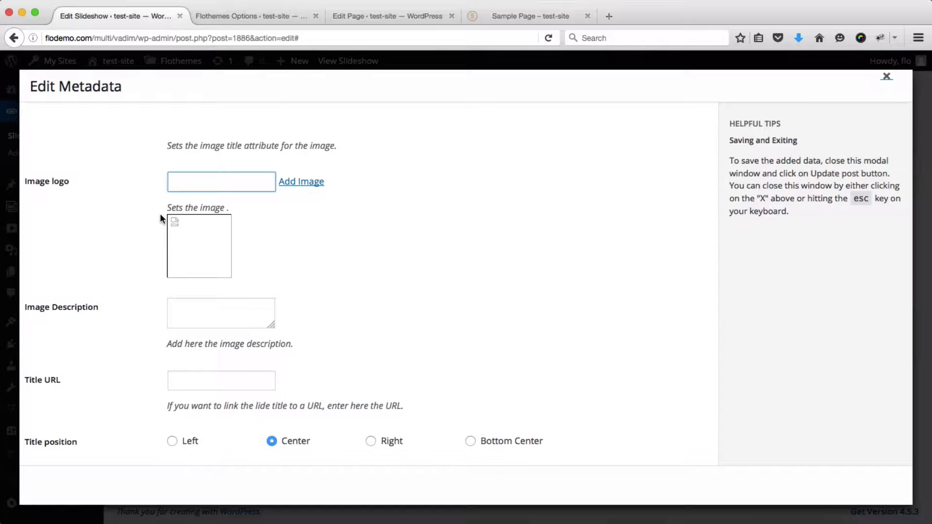
pyautogui.click(298, 182)
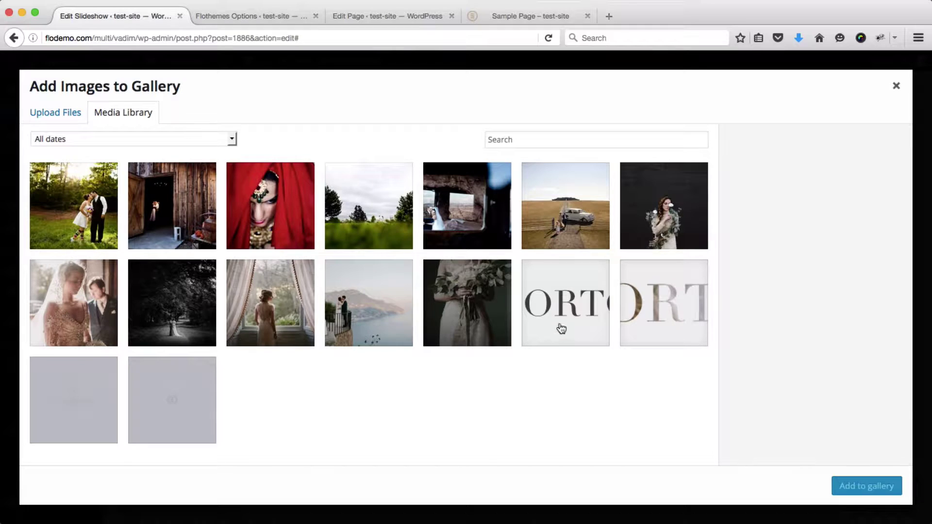
pyautogui.click(561, 326)
pyautogui.click(864, 486)
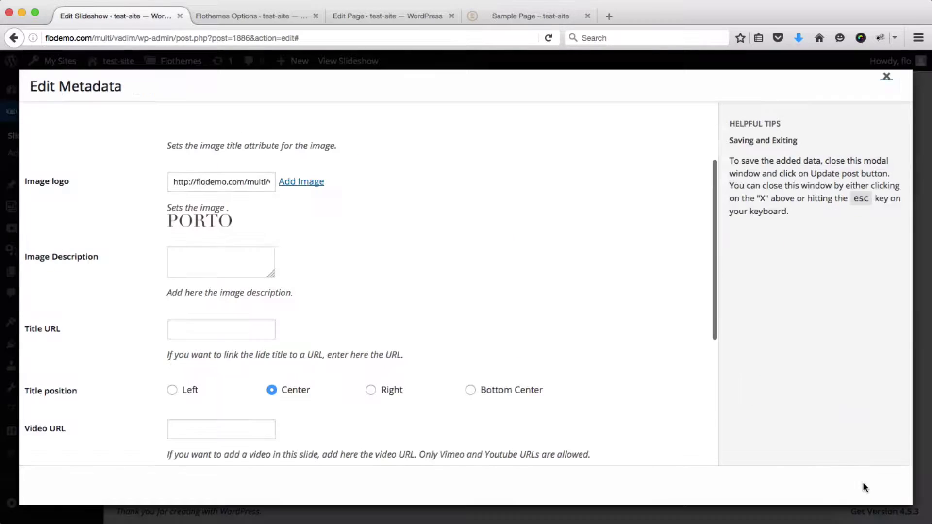
# Paste 'Image Description' into the slide's description box.
pyautogui.click(198, 264)
pyautogui.tripleClick(104, 254)
pyautogui.press('super+c')
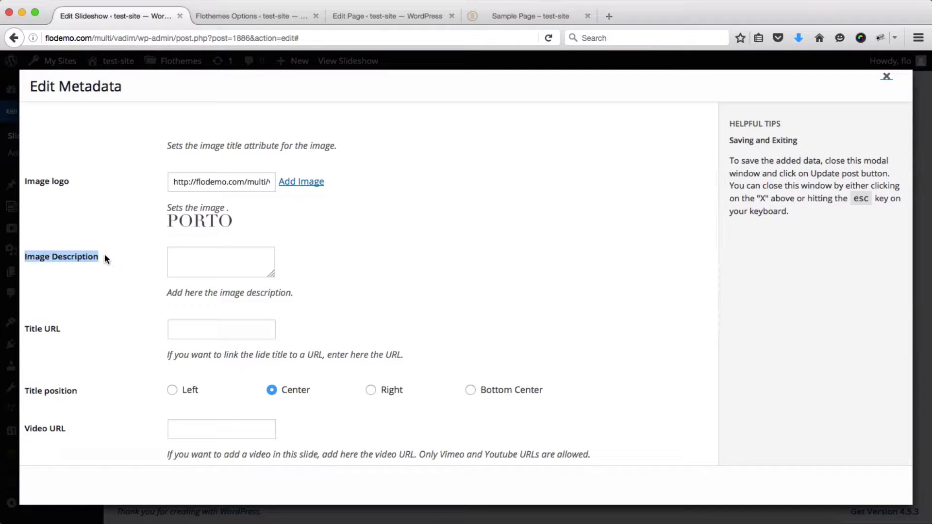
pyautogui.click(221, 271)
pyautogui.press('super+v')
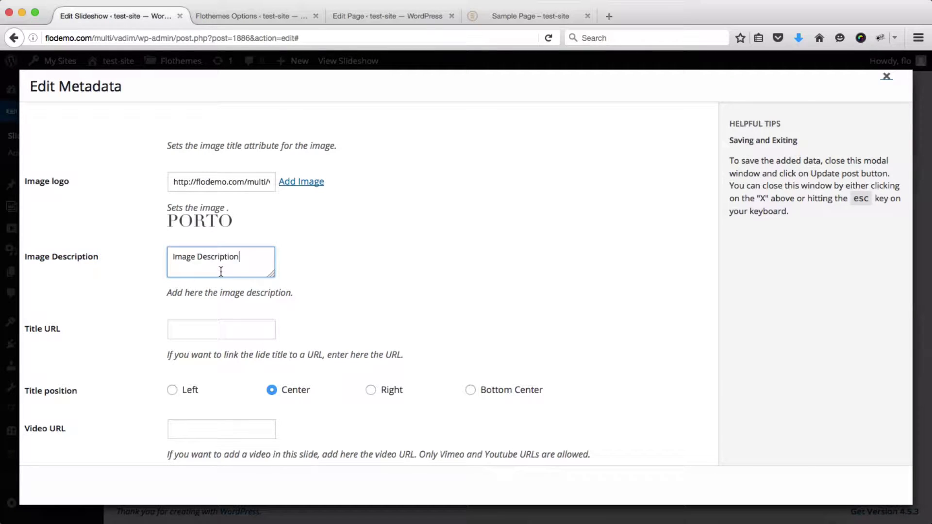
pyautogui.scroll(-5, 333, 249)
pyautogui.click(175, 199)
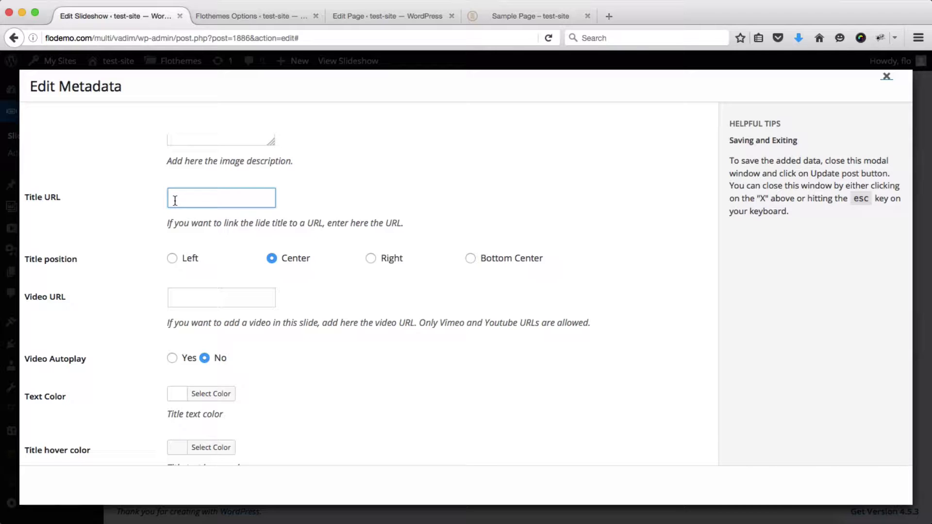
# Keep the slide's title text colour white in its colour picker.
pyautogui.scroll(-1, 176, 218)
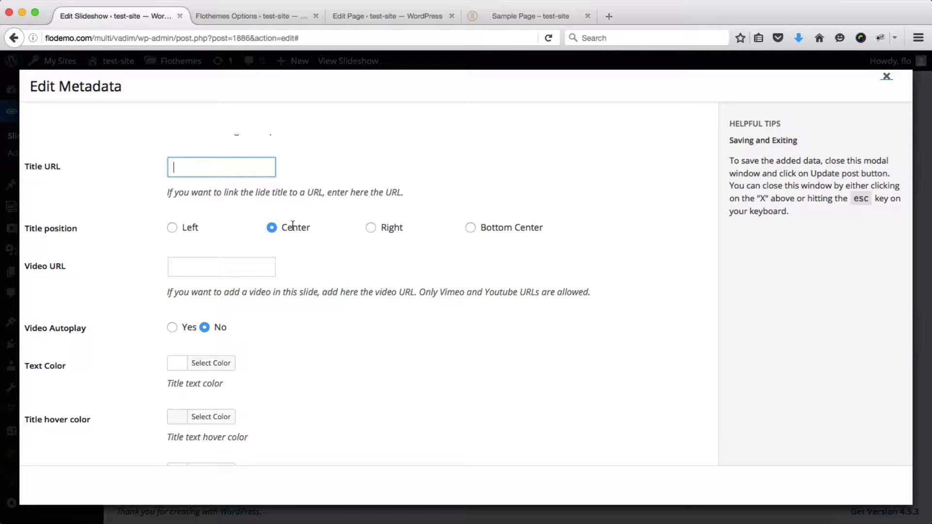
pyautogui.scroll(-1, 357, 260)
pyautogui.click(206, 233)
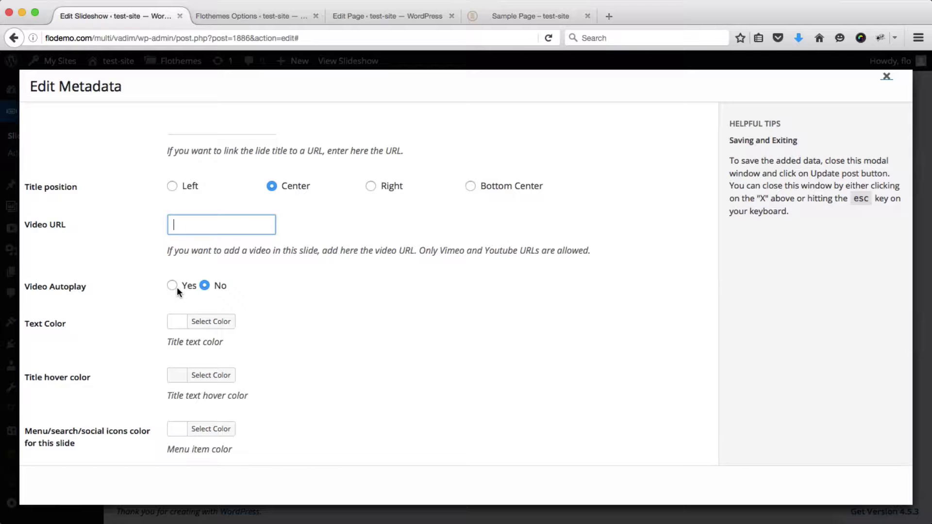
pyautogui.scroll(-1, 421, 287)
pyautogui.click(210, 324)
pyautogui.scroll(-3, 360, 323)
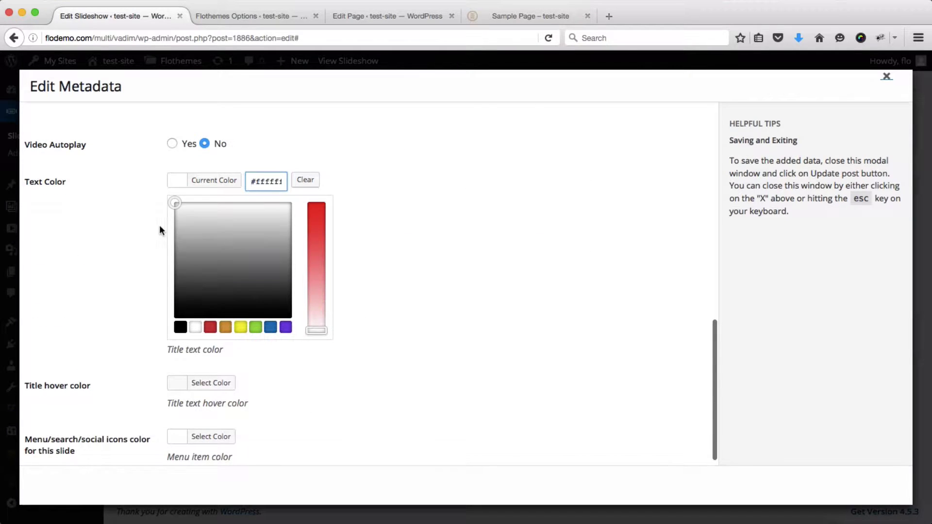
pyautogui.click(195, 330)
pyautogui.click(442, 275)
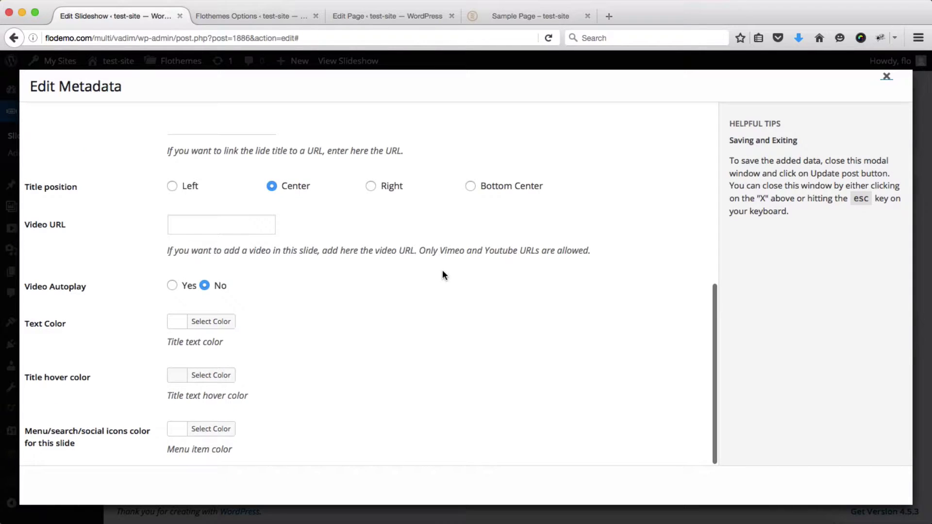
# Set the title hover colour to a light grey.
pyautogui.click(223, 376)
pyautogui.scroll(-3, 332, 350)
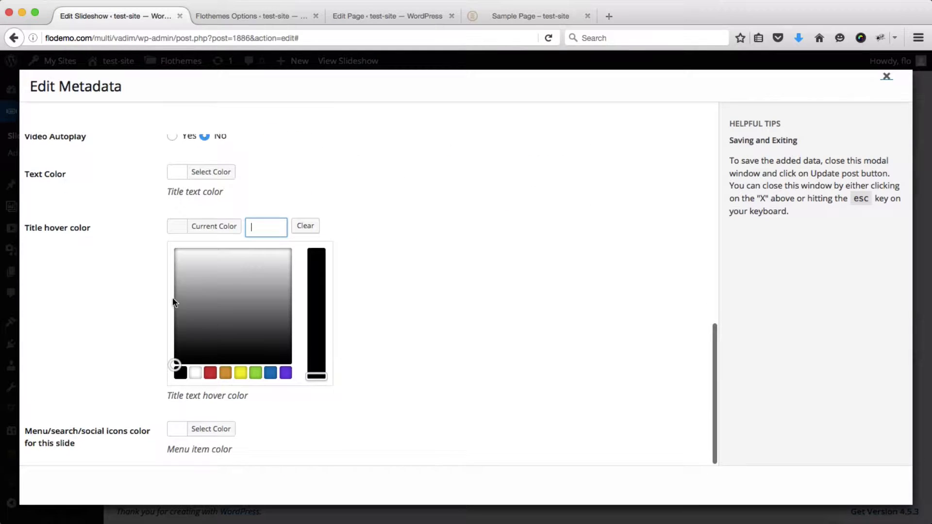
pyautogui.click(201, 291)
pyautogui.click(212, 274)
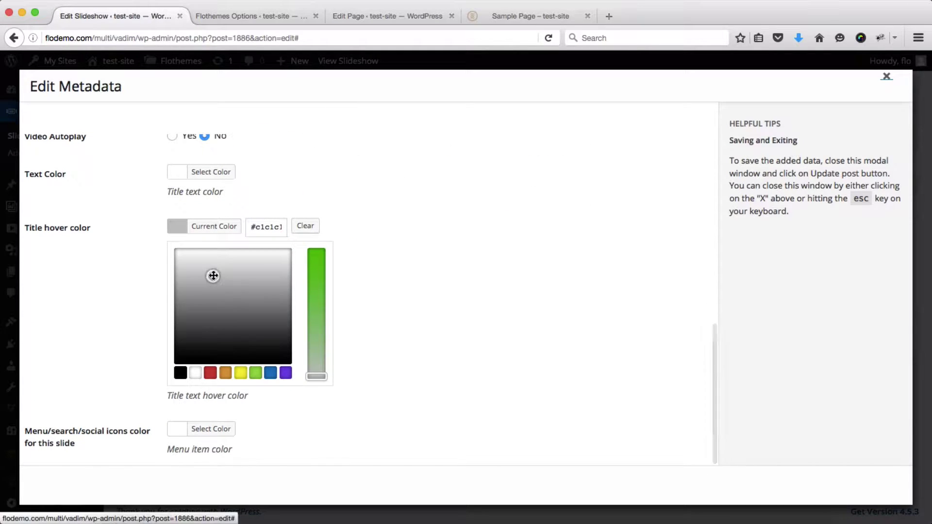
pyautogui.click(398, 275)
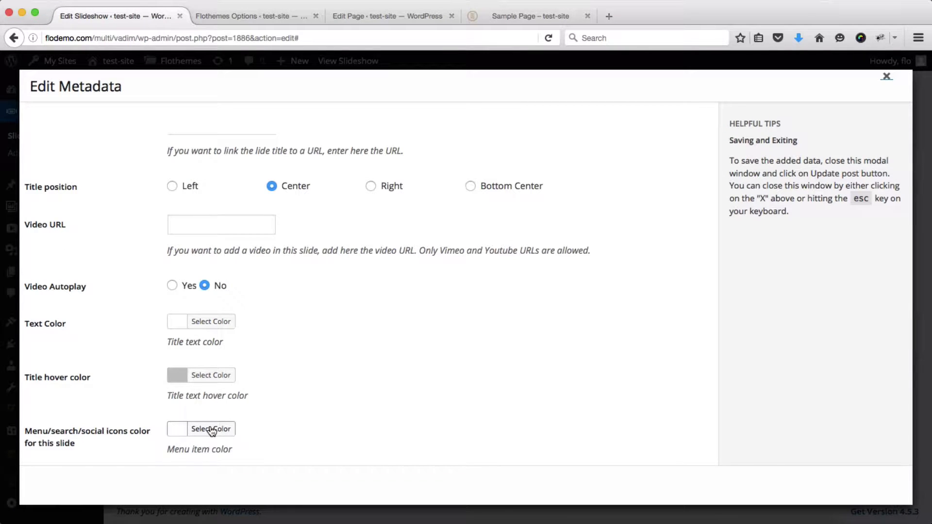
# Glance at the live sample page, then leave the menu and icons colour white.
pyautogui.press('super+4')
pyautogui.moveTo(872, 209)
pyautogui.press('super+1')
pyautogui.click(199, 429)
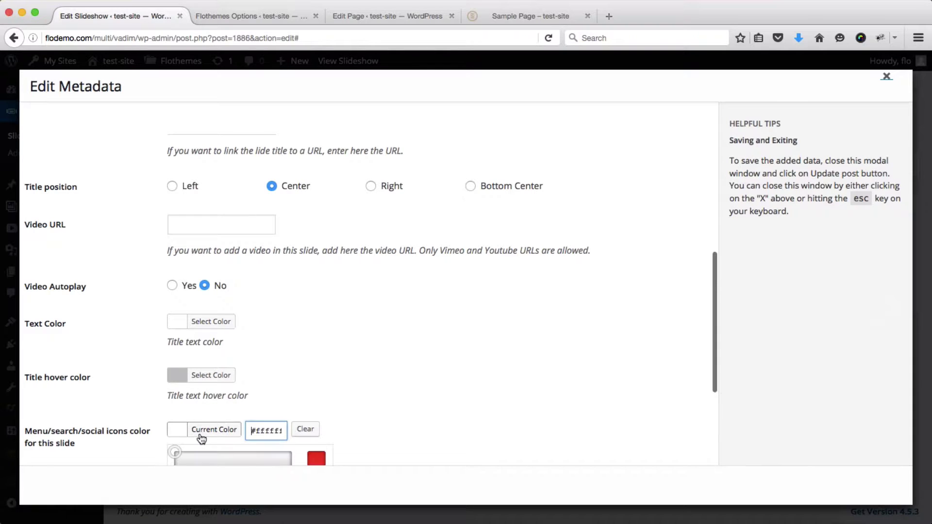
pyautogui.click(409, 366)
pyautogui.scroll(5, 596, 297)
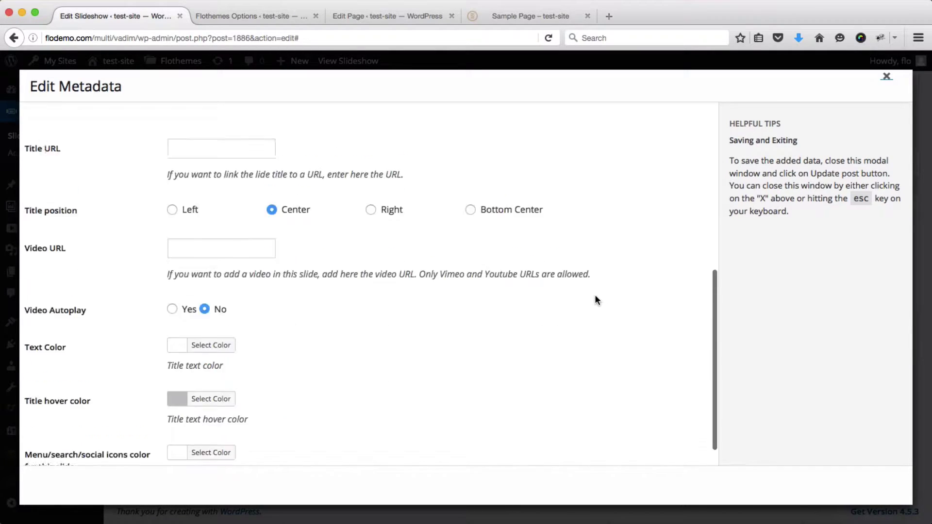
pyautogui.scroll(1, 597, 299)
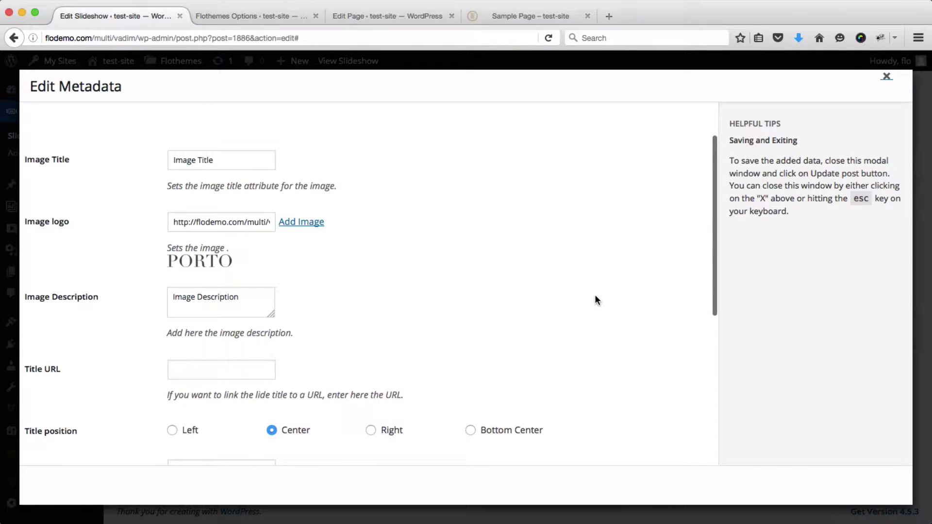
# Close the slide settings, update the slideshow, and reload the sample page to view the barn slide.
pyautogui.click(887, 77)
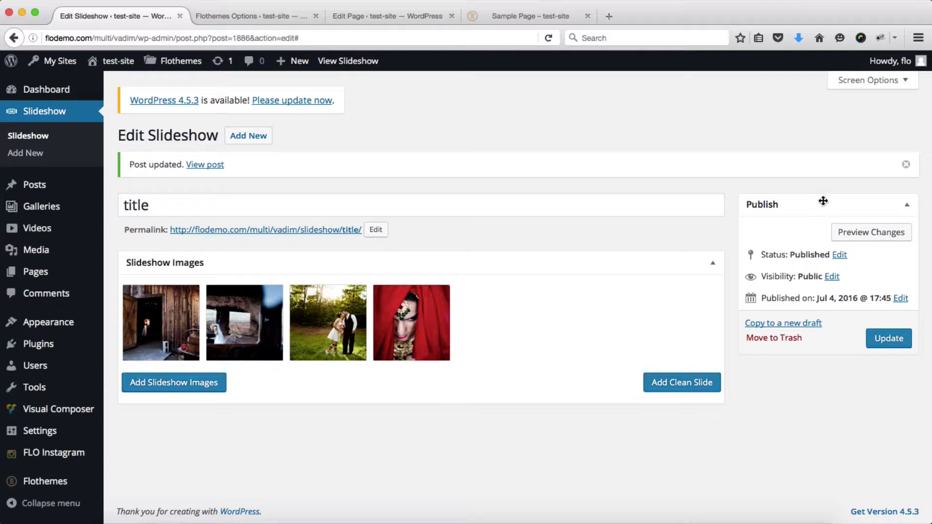
pyautogui.click(890, 338)
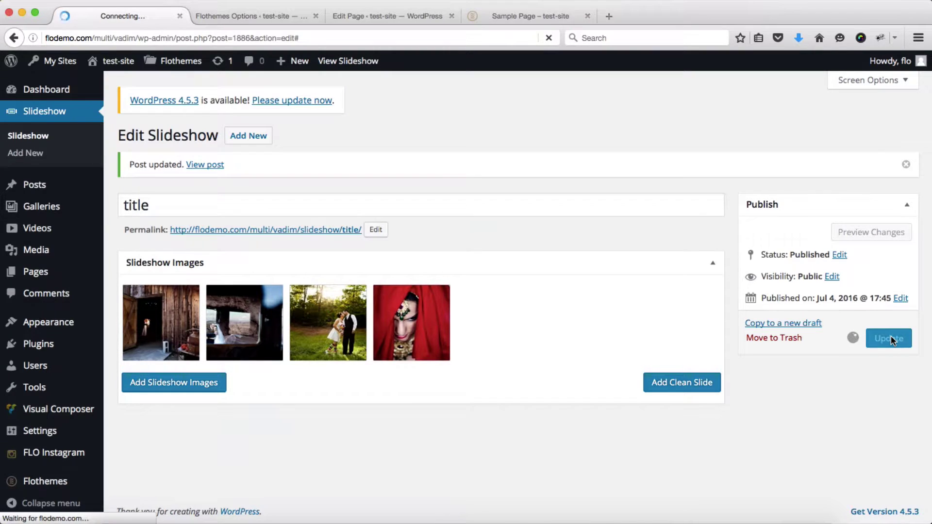
pyautogui.hotkey('ctrl', 'shift', 'Tab')
pyautogui.press('super+r')
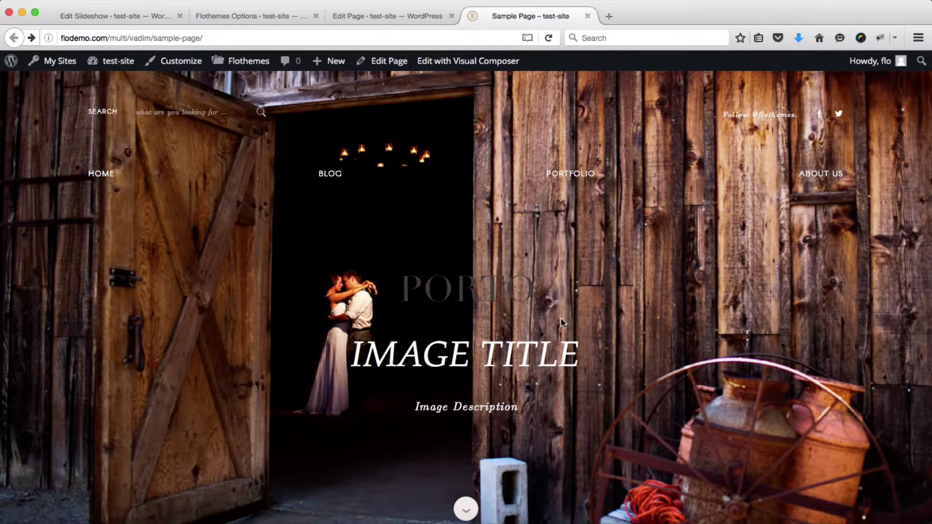
pyautogui.hotkey('ctrl', 't')
pyautogui.write('vimeo.com/51460511')
pyautogui.press('Down')
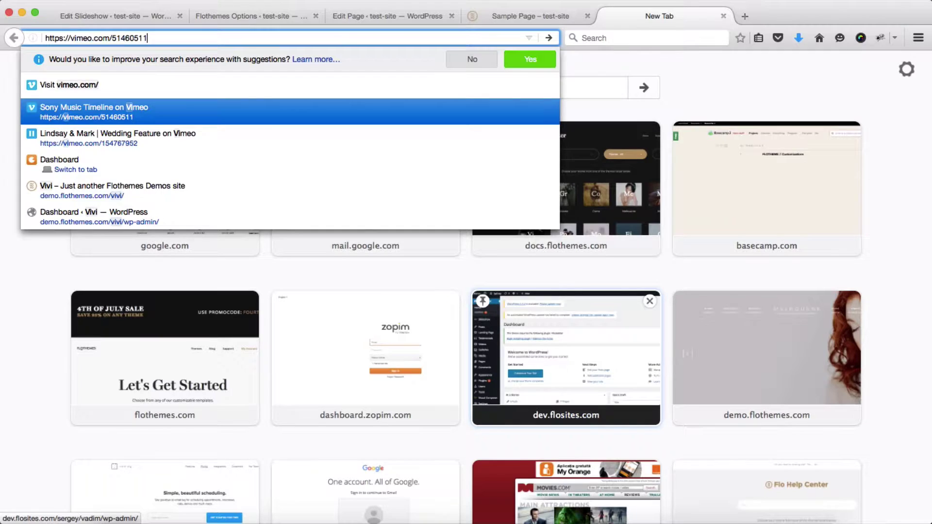
pyautogui.hotkey('ctrl', 'w')
pyautogui.hotkey('ctrl', 'Tab')
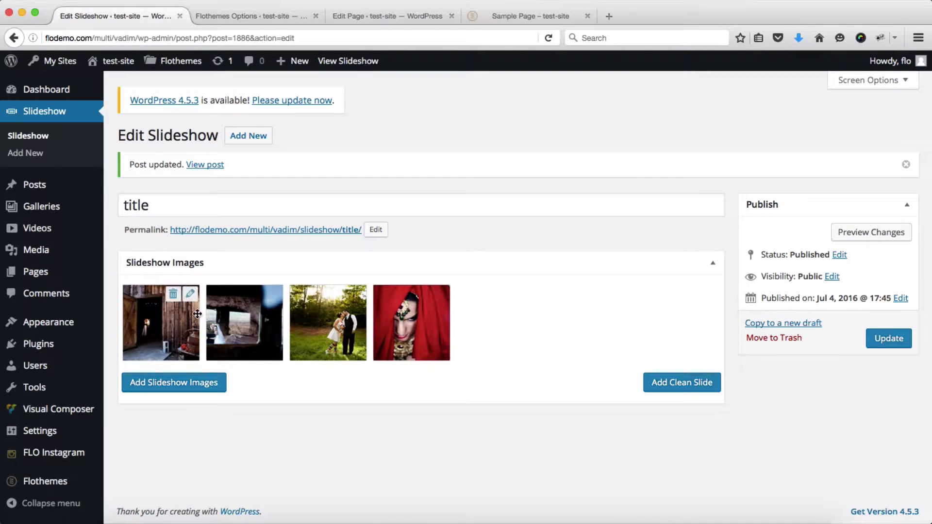
# Clear the first slide's logo, title and description.
pyautogui.click(190, 294)
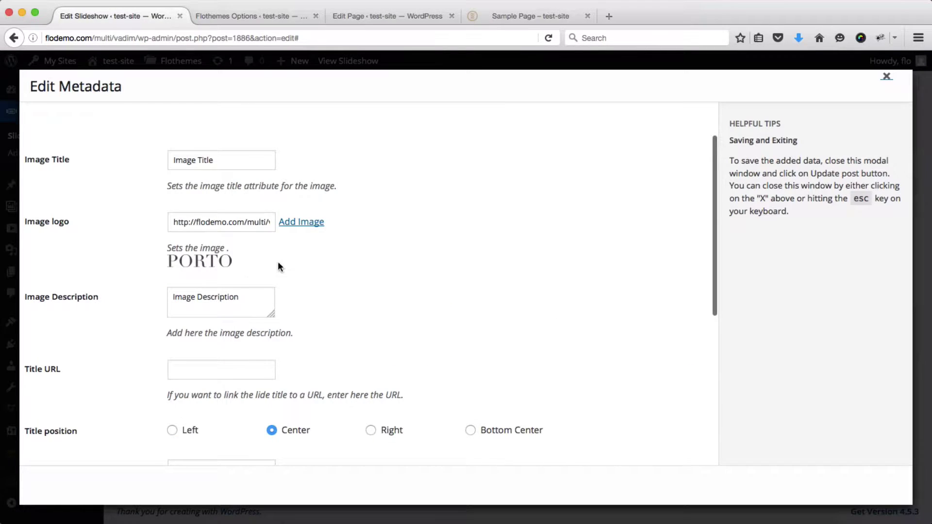
pyautogui.tripleClick(221, 223)
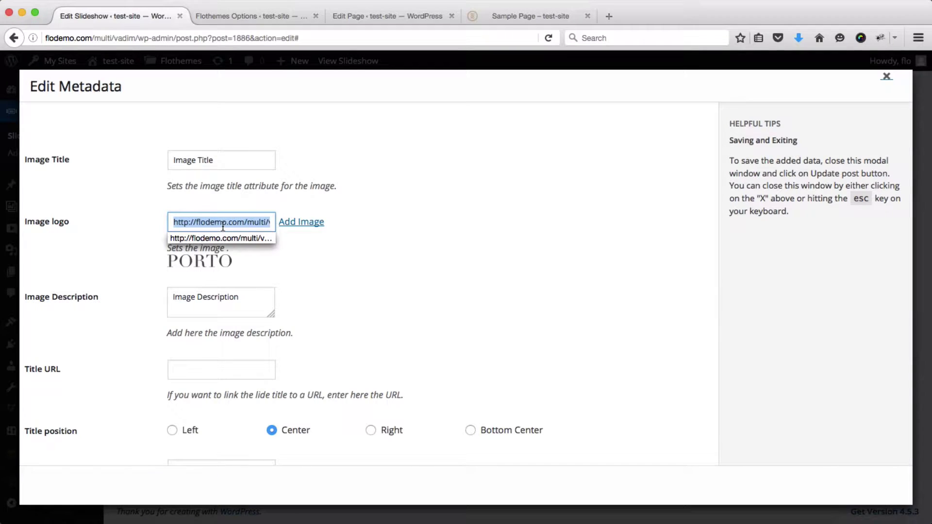
pyautogui.press('BackSpace')
pyautogui.doubleClick(231, 166)
pyautogui.tripleClick(231, 166)
pyautogui.press('BackSpace')
pyautogui.tripleClick(247, 292)
pyautogui.press('BackSpace')
# Paste the Vimeo URL into the slide's Video URL field and update the slideshow.
pyautogui.click(221, 366)
pyautogui.scroll(-3, 221, 365)
pyautogui.click(208, 408)
pyautogui.write('https://vimeo.com/51460511')
pyautogui.scroll(-5, 342, 337)
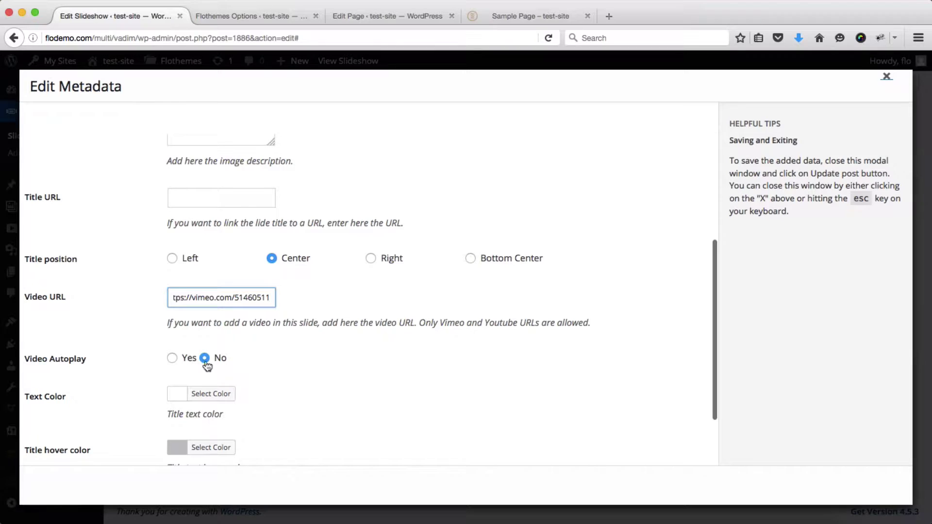
pyautogui.click(407, 394)
pyautogui.scroll(-3, 406, 393)
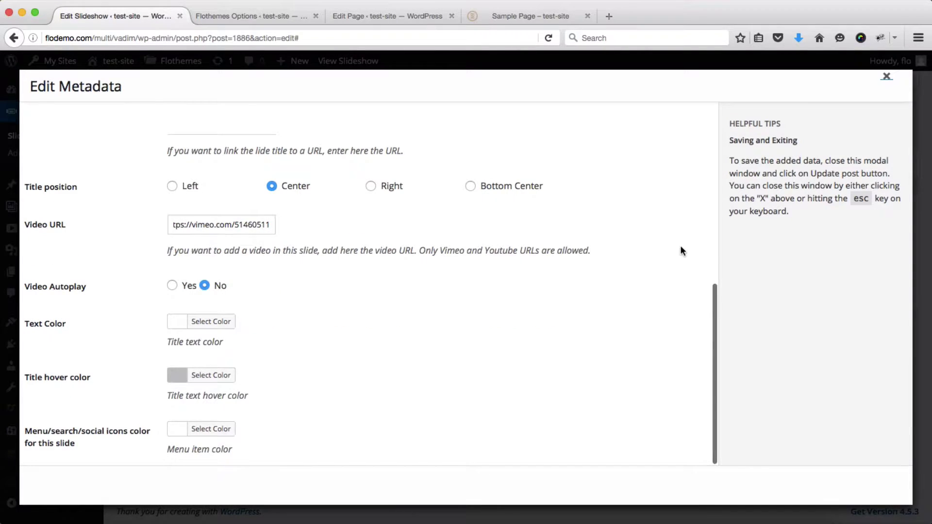
pyautogui.press('Escape')
pyautogui.click(888, 339)
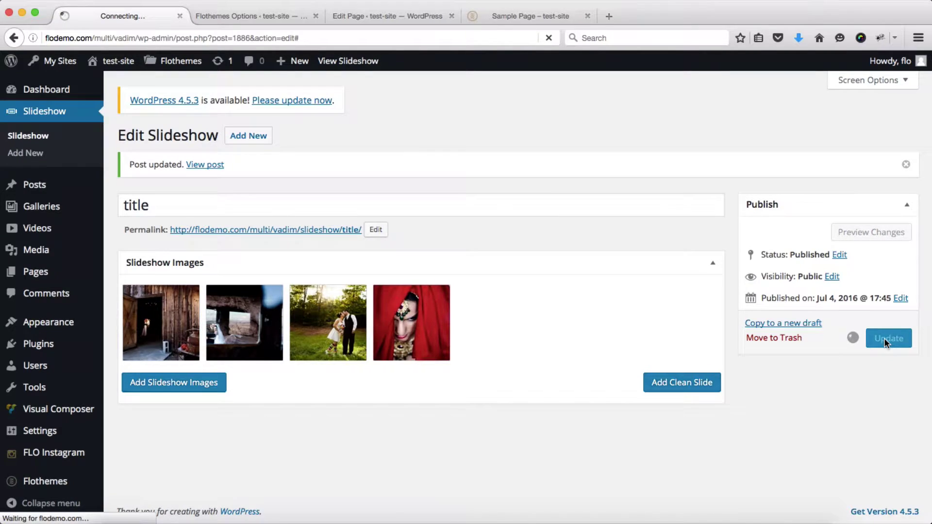
# Reload the sample page, play and close the barn slide's Vimeo video, then return to the editor.
pyautogui.hotkey('ctrl', 'shift', 'Tab')
pyautogui.press('super+r')
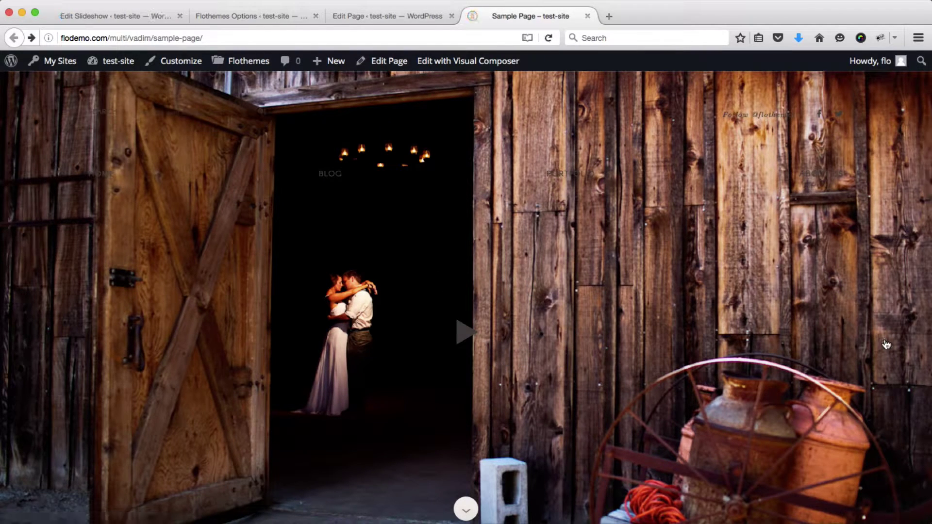
pyautogui.click(465, 333)
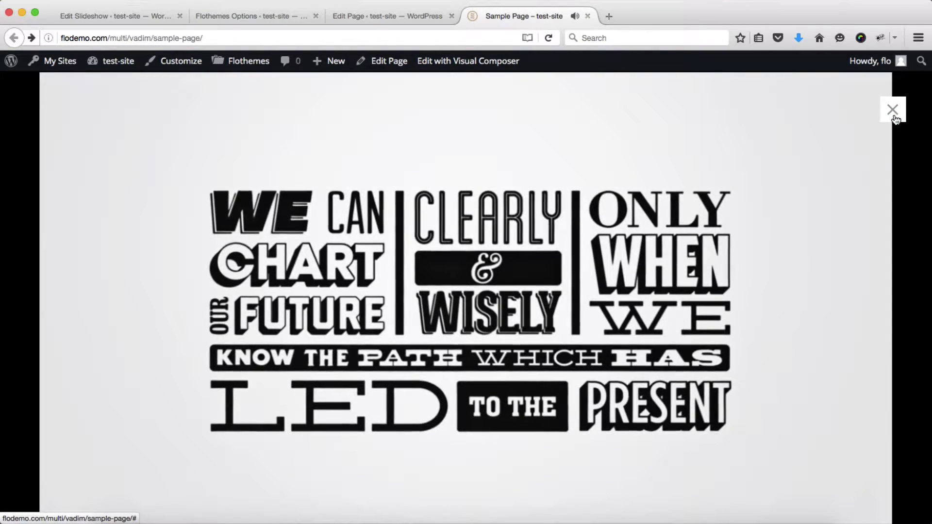
pyautogui.click(893, 110)
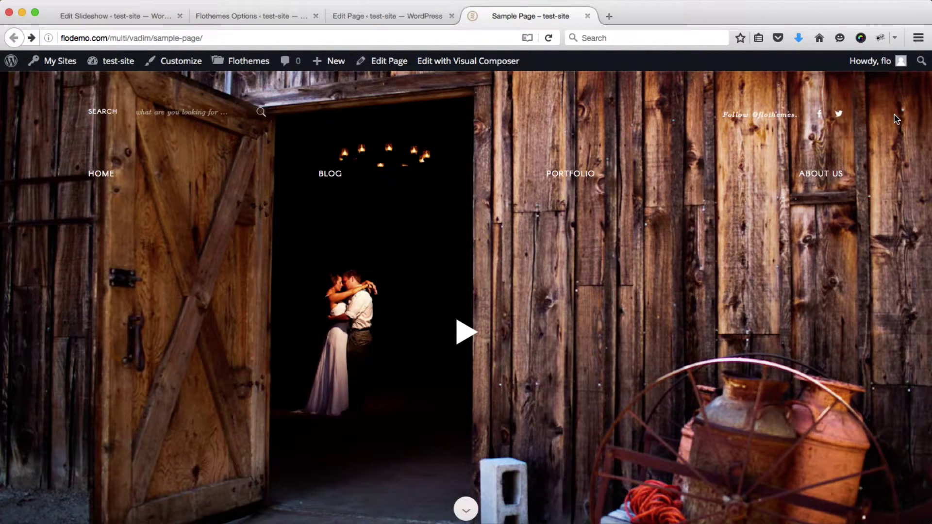
pyautogui.press('super+1')
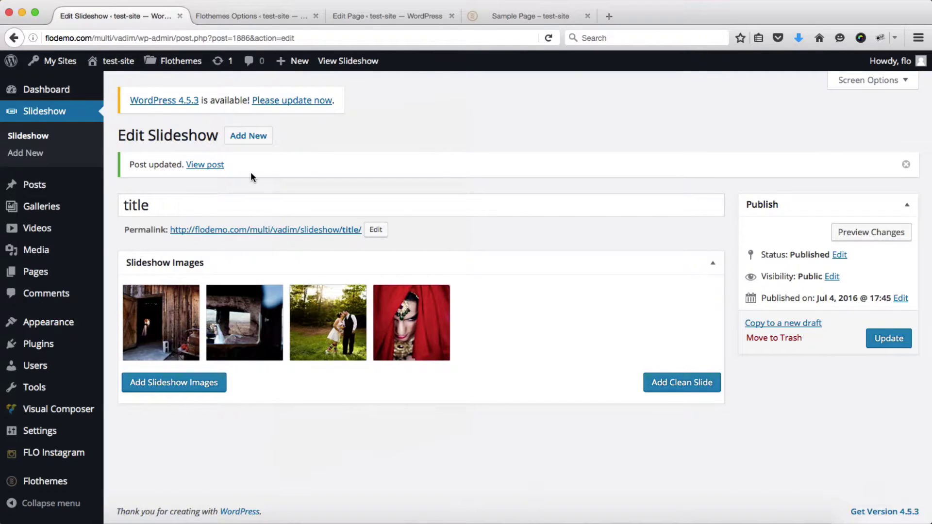
# Choose the second slideshow layout with a 500 height and update the Sample Page.
pyautogui.moveTo(304, 332)
pyautogui.click(413, 16)
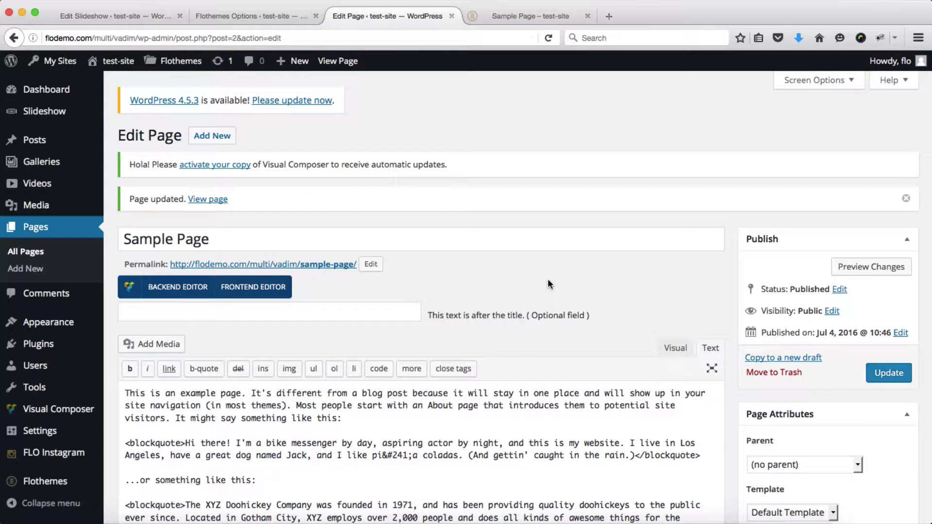
pyautogui.scroll(-10, 547, 280)
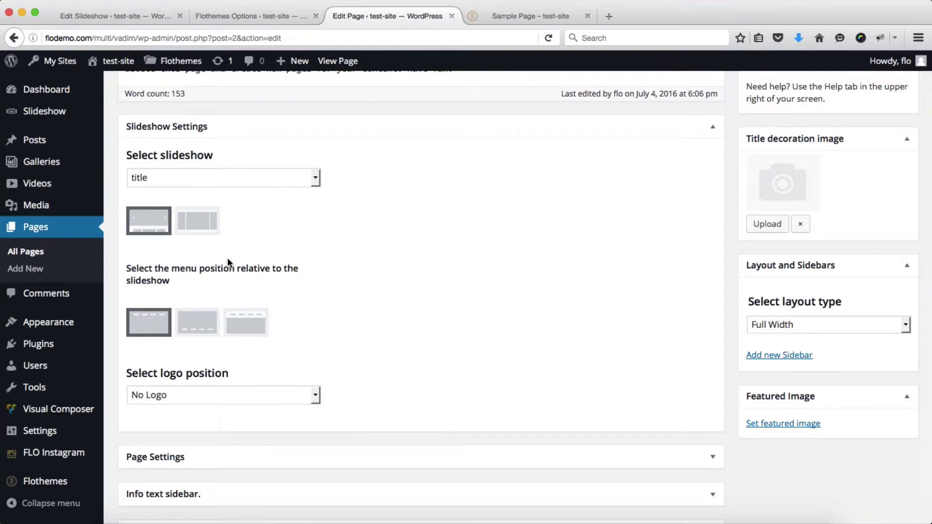
pyautogui.click(200, 221)
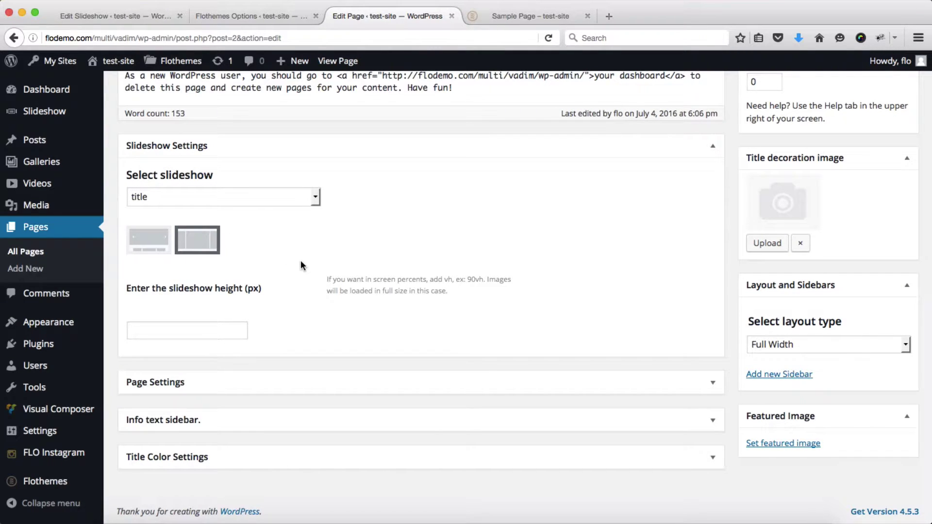
pyautogui.click(161, 335)
pyautogui.write('500')
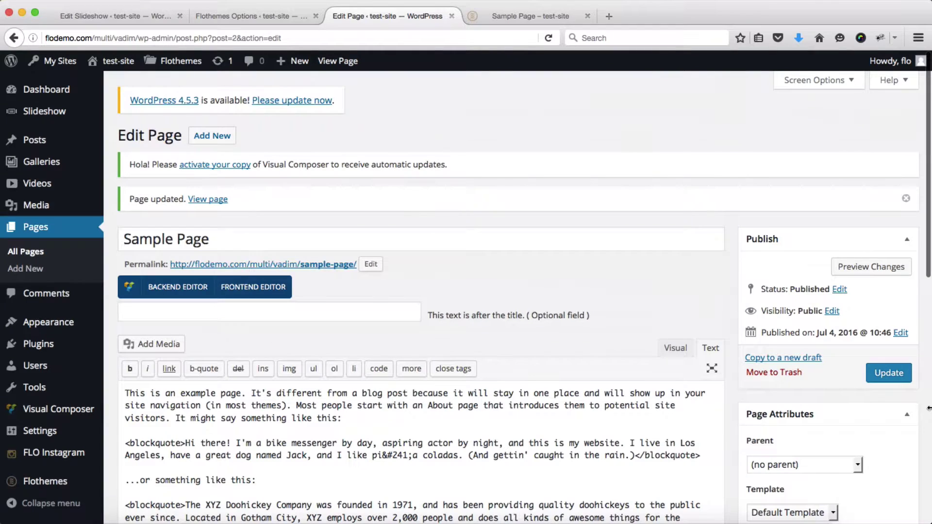
pyautogui.click(896, 375)
# Reload the live Sample Page and scroll through the new carousel slideshow.
pyautogui.hotkey('ctrl', 'Tab')
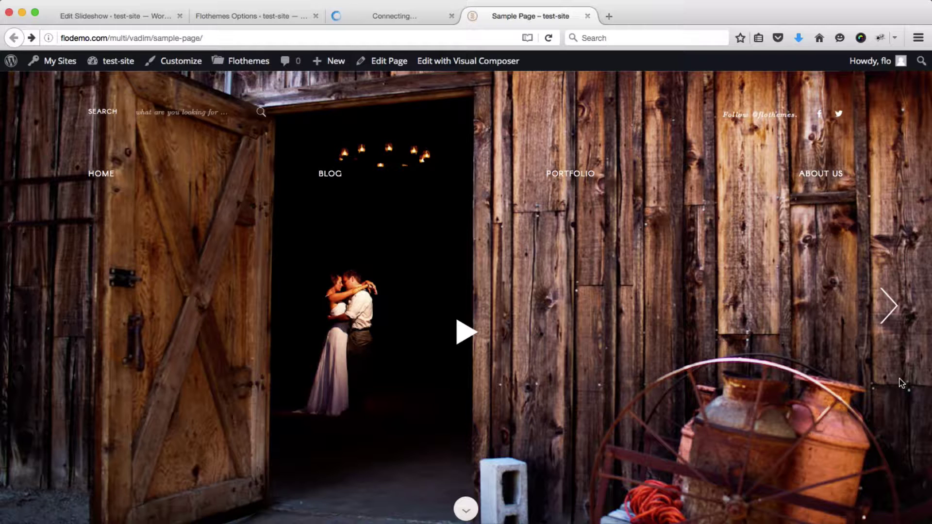
pyautogui.press('super+r')
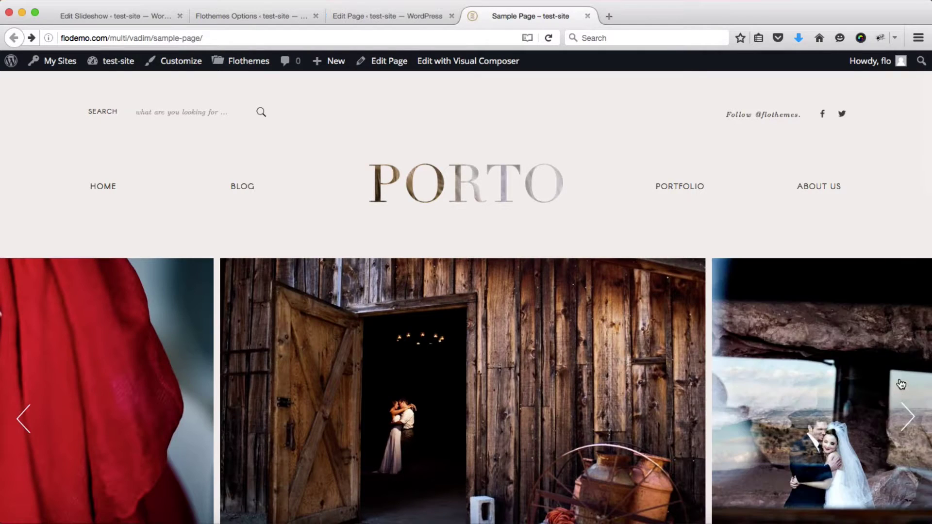
pyautogui.scroll(-3, 831, 302)
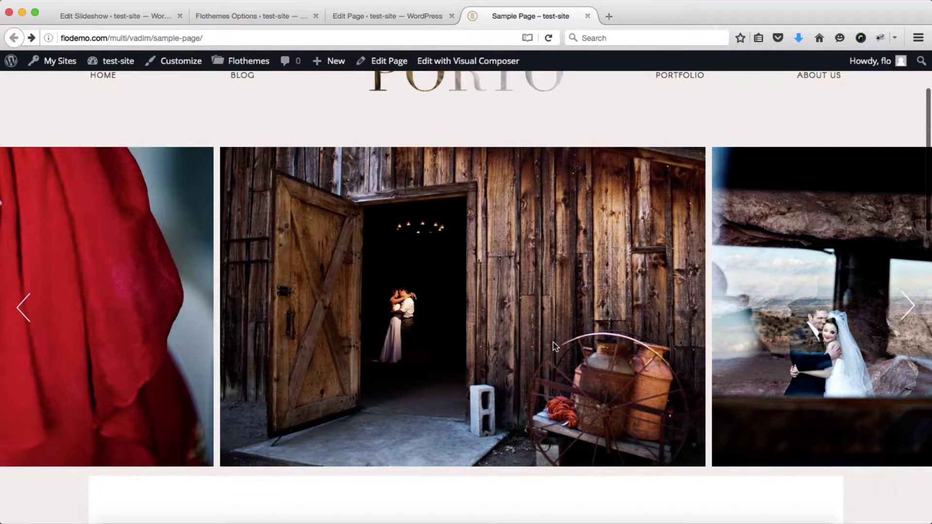
pyautogui.scroll(2, 555, 345)
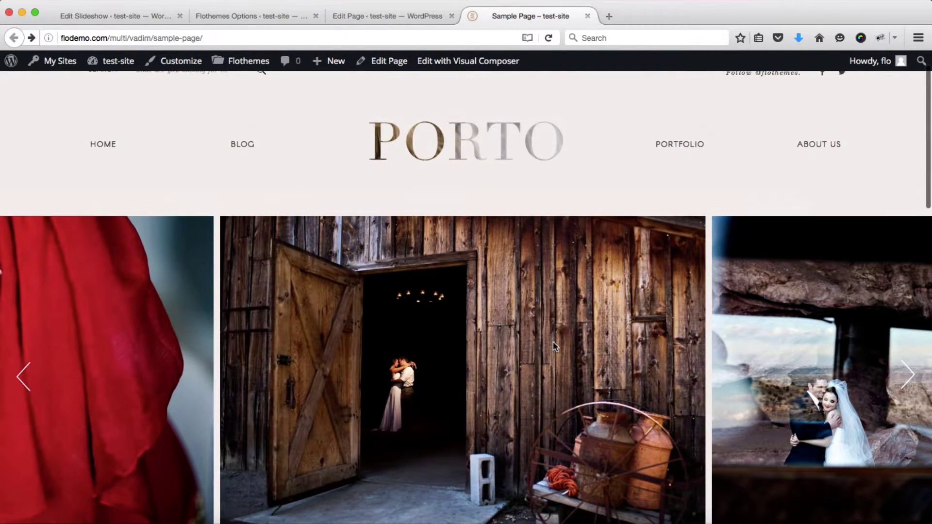
pyautogui.scroll(-2, 556, 345)
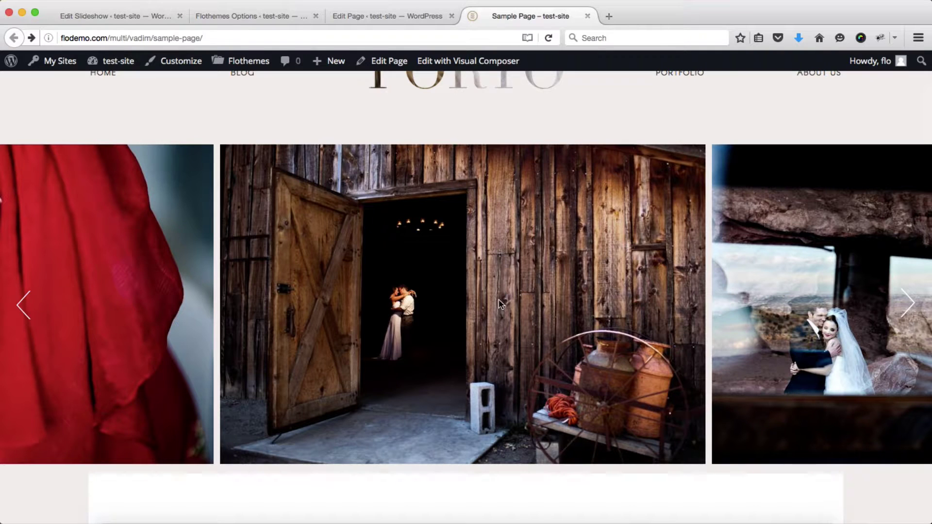
# Set the first slideshow layout, menu above the slideshow, height 900 and Logo center.
pyautogui.hotkey('ctrl', 'shift', 'Tab')
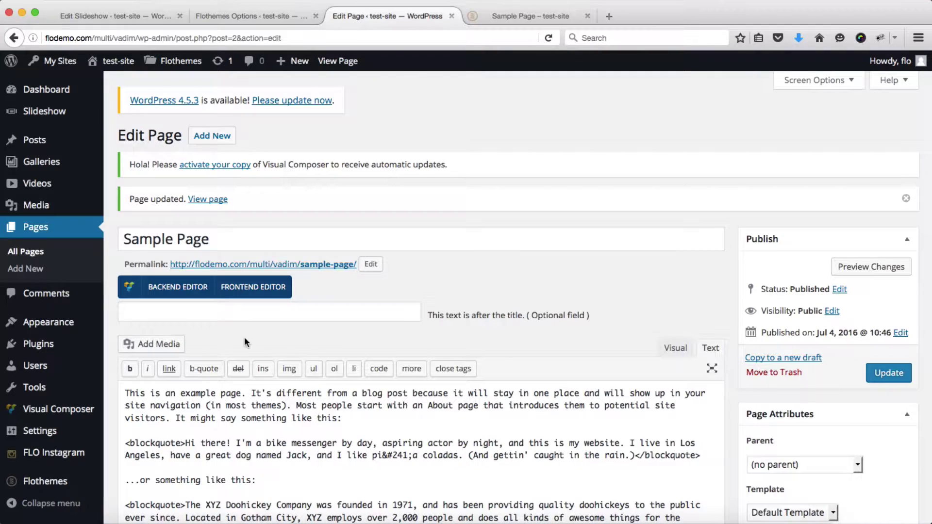
pyautogui.scroll(-10, 244, 337)
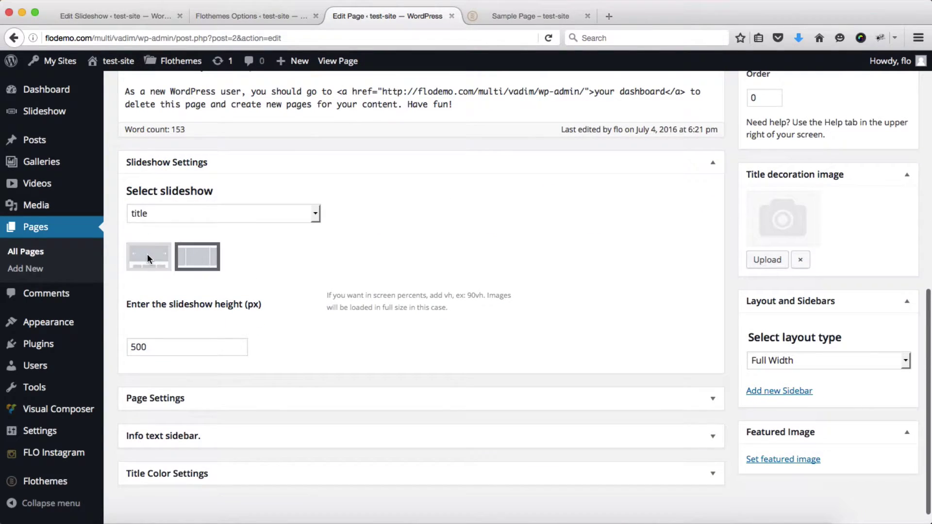
pyautogui.click(147, 255)
pyautogui.scroll(-2, 227, 335)
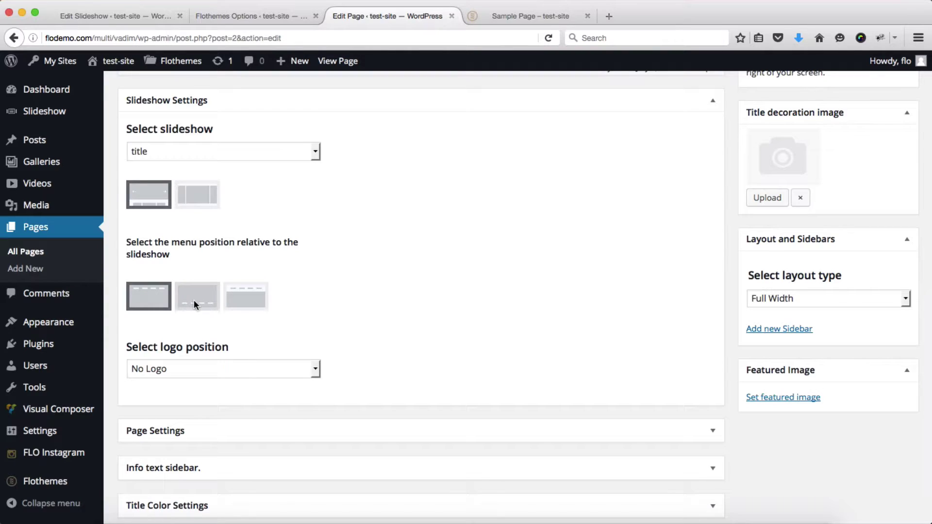
pyautogui.click(250, 304)
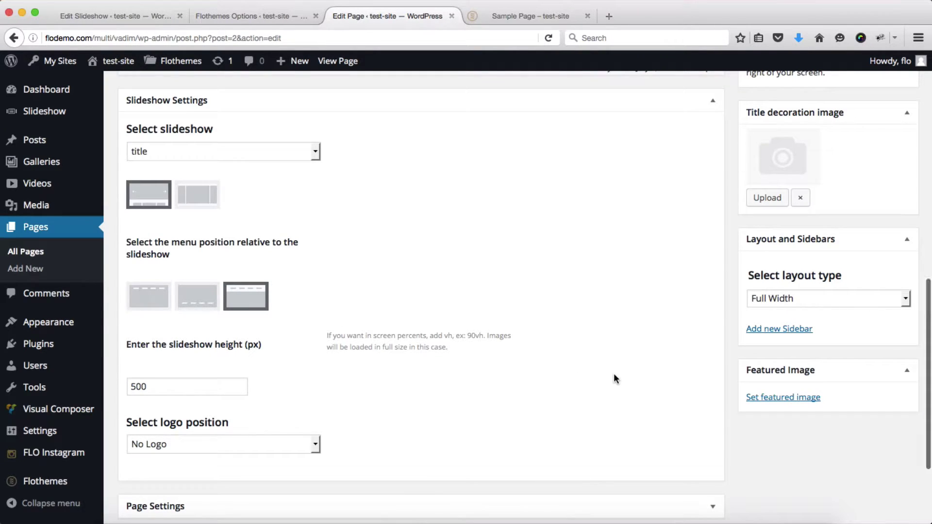
pyautogui.doubleClick(198, 380)
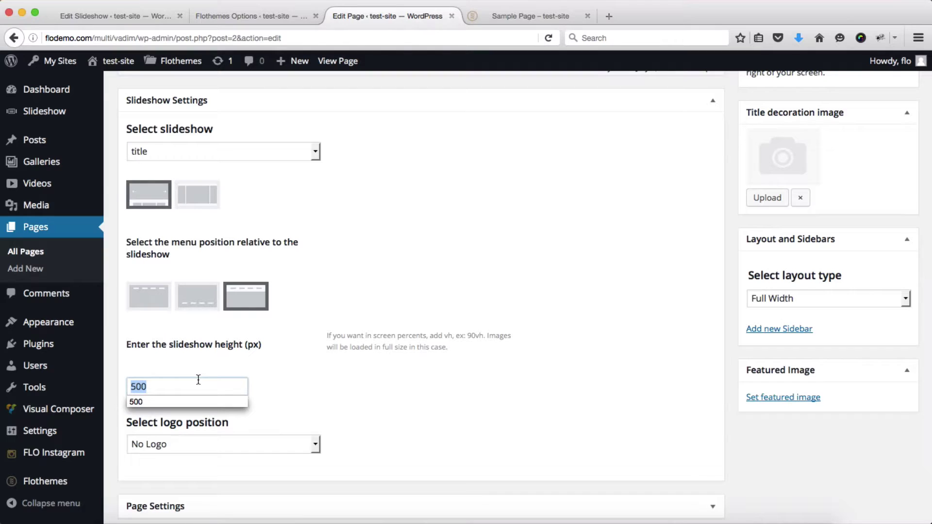
pyautogui.write('900')
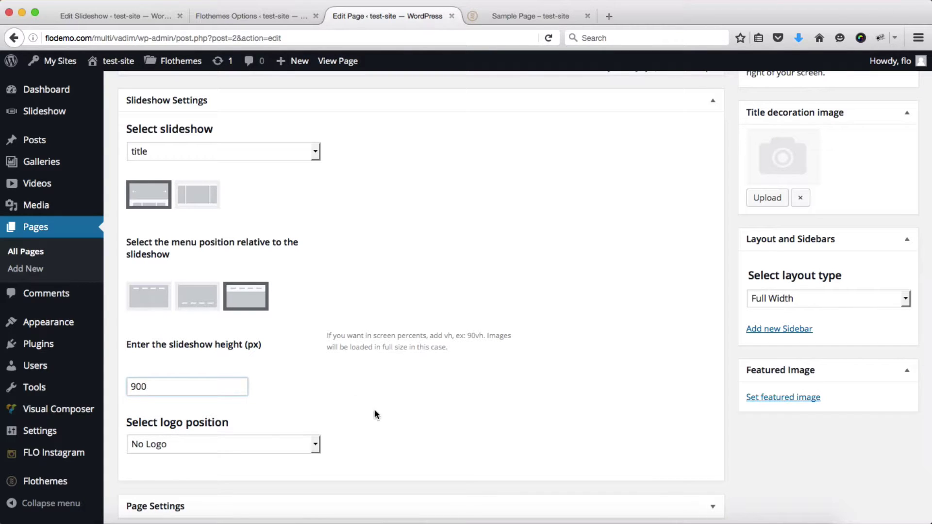
pyautogui.click(191, 450)
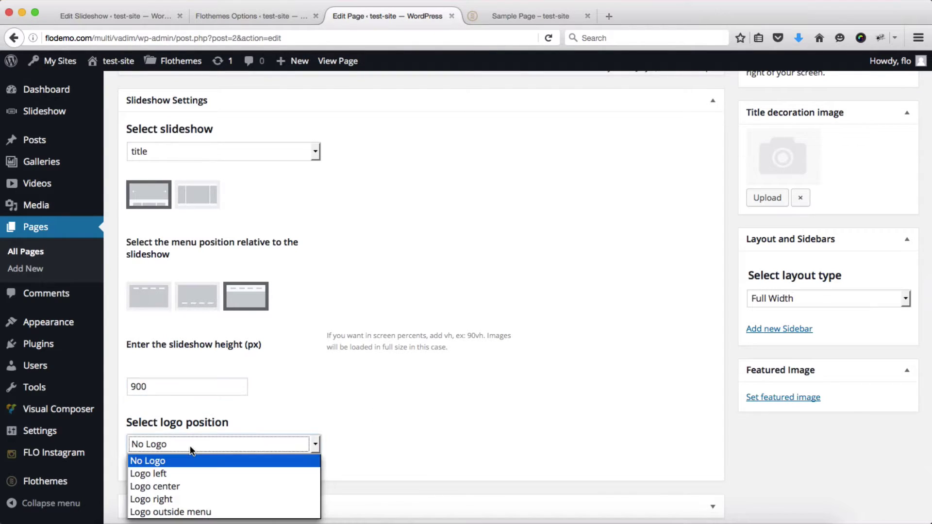
pyautogui.click(180, 486)
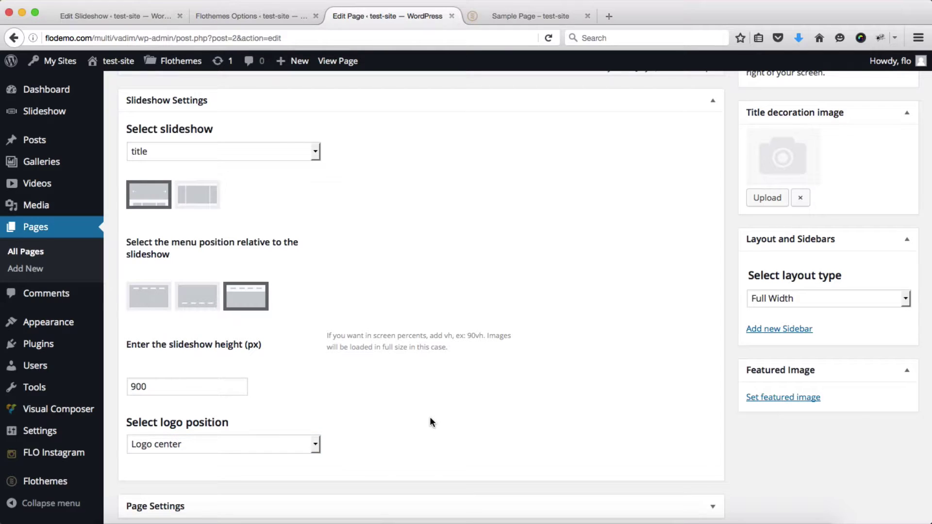
# Update the page and reload the live Sample Page to check the full-width slide.
pyautogui.scroll(10, 707, 328)
pyautogui.click(885, 182)
pyautogui.hotkey('ctrl', 'Tab')
pyautogui.press('super+r')
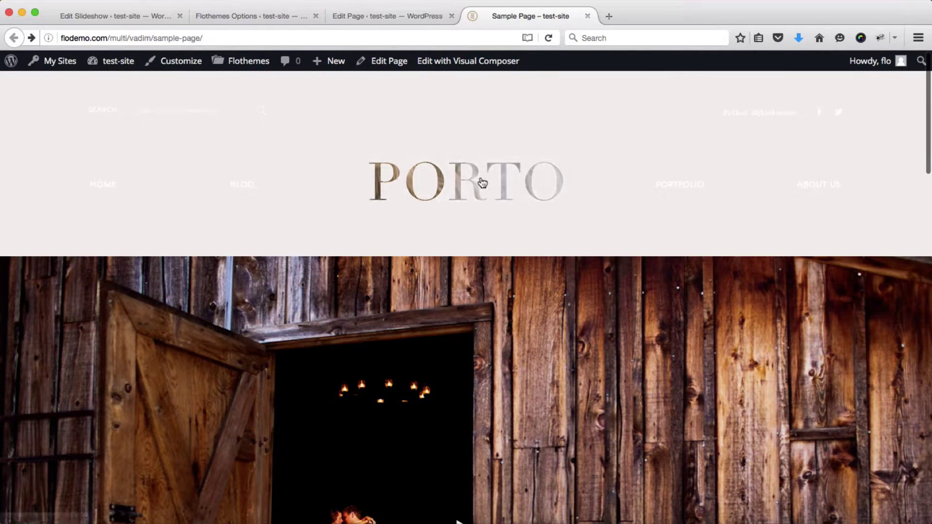
pyautogui.scroll(-3, 503, 172)
pyautogui.scroll(-3, 502, 172)
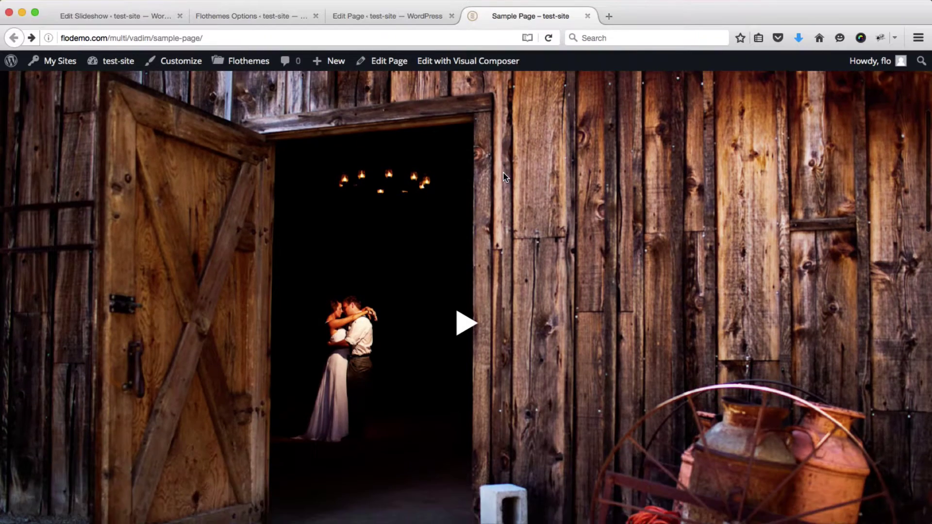
pyautogui.scroll(-10, 308, 206)
pyautogui.scroll(15, 310, 210)
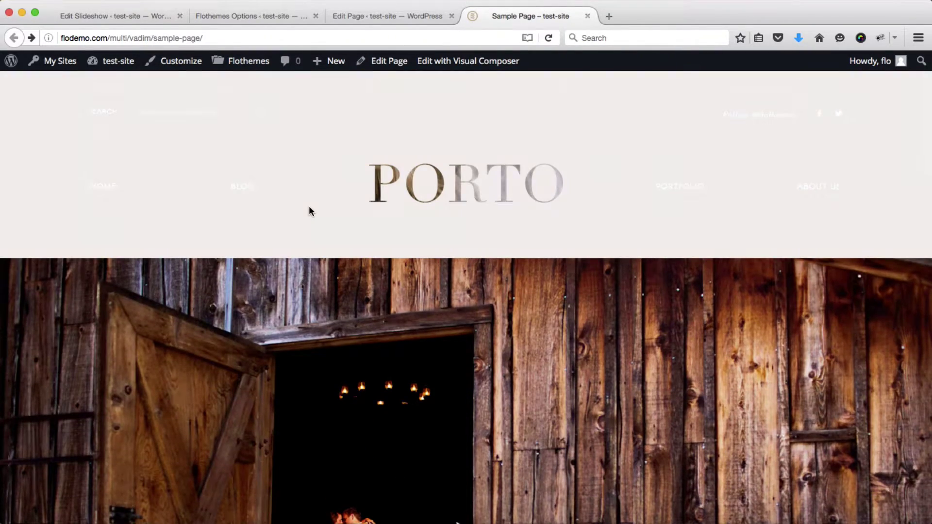
pyautogui.hotkey('ctrl', 'shift', 'Tab')
pyautogui.scroll(-14, 308, 206)
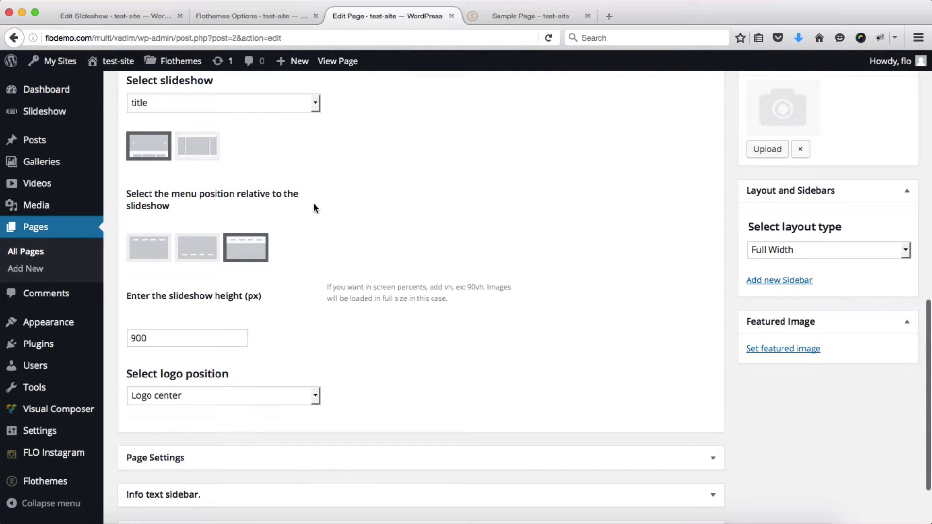
# Overlay the menu on the slideshow with Logo center, update, and reload the Sample Page.
pyautogui.hotkey('ctrl', 'Tab')
pyautogui.hotkey('ctrl', 'shift', 'Tab')
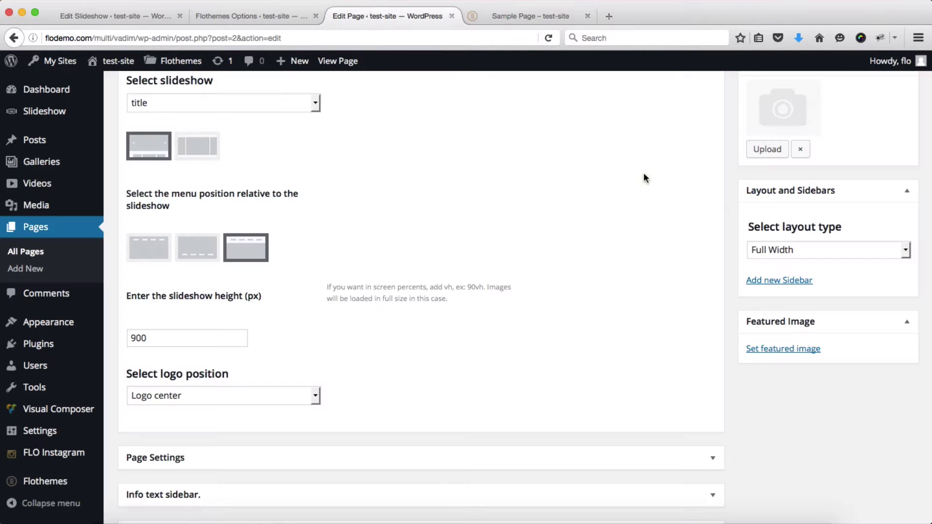
pyautogui.scroll(-3, 407, 237)
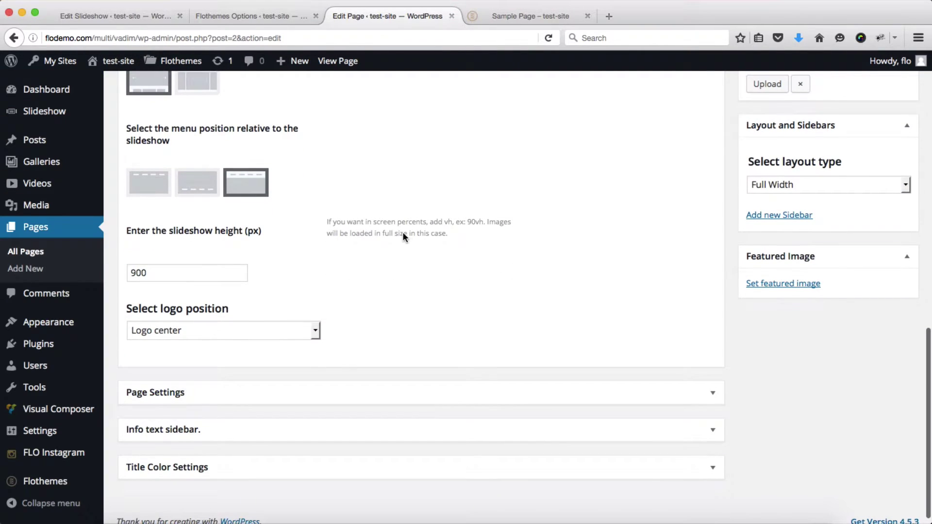
pyautogui.click(199, 181)
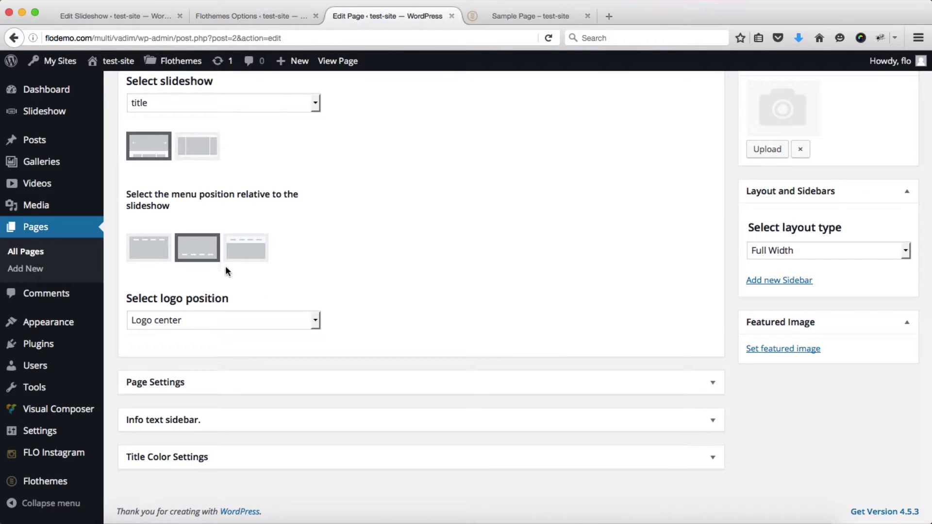
pyautogui.click(150, 246)
pyautogui.click(150, 252)
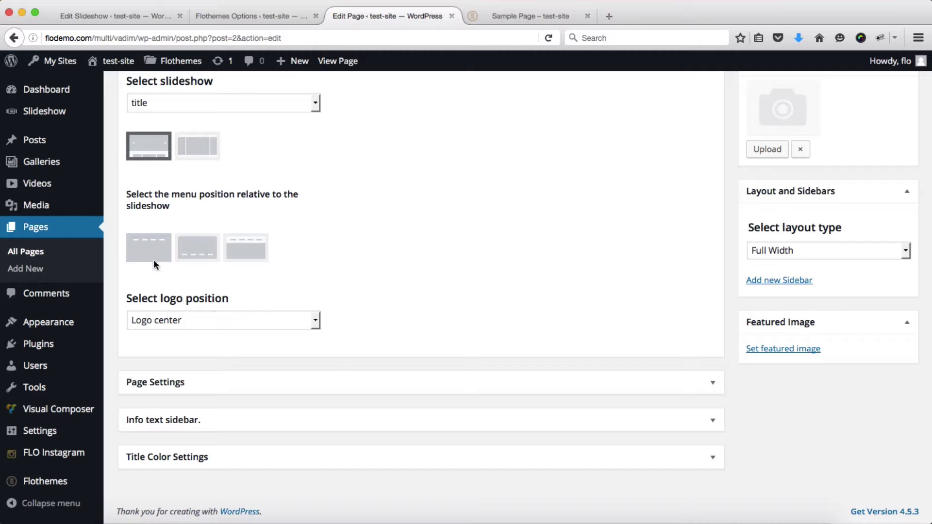
pyautogui.click(223, 320)
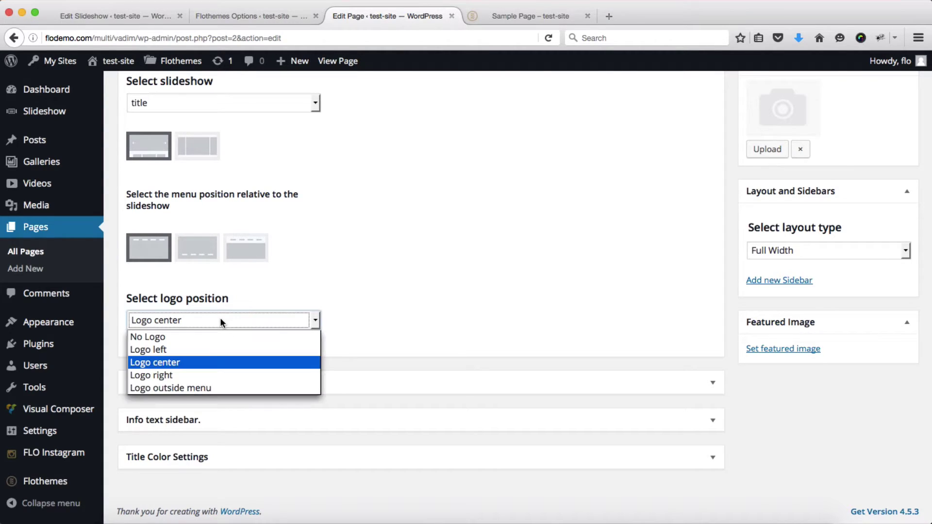
pyautogui.click(220, 318)
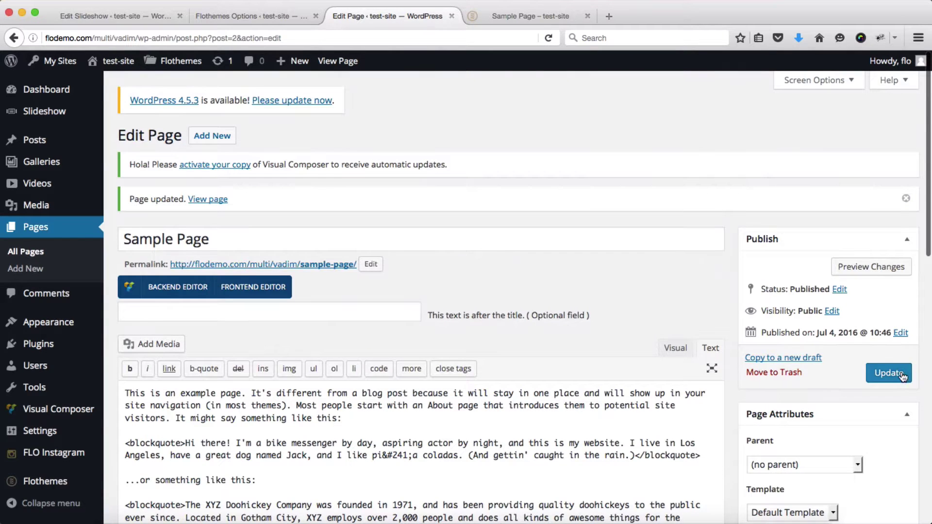
pyautogui.click(901, 376)
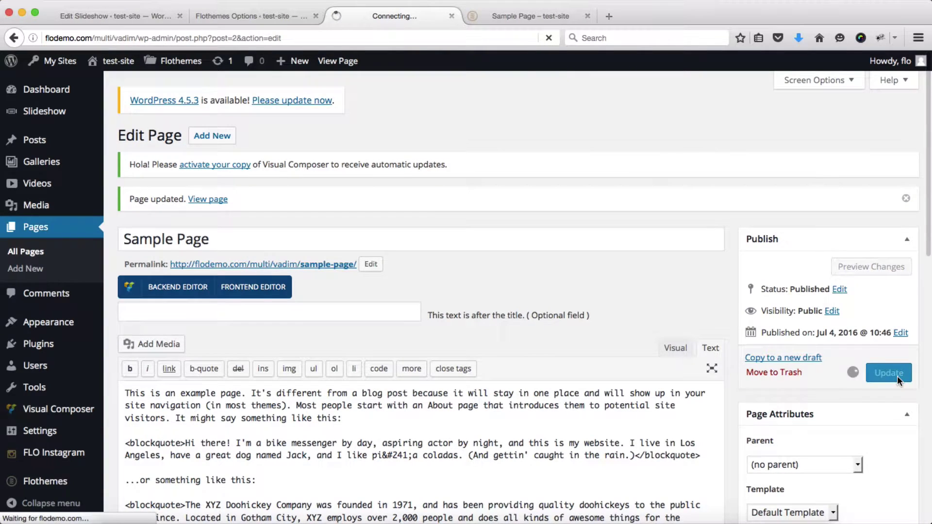
pyautogui.hotkey('ctrl', 'Tab')
pyautogui.press('super+r')
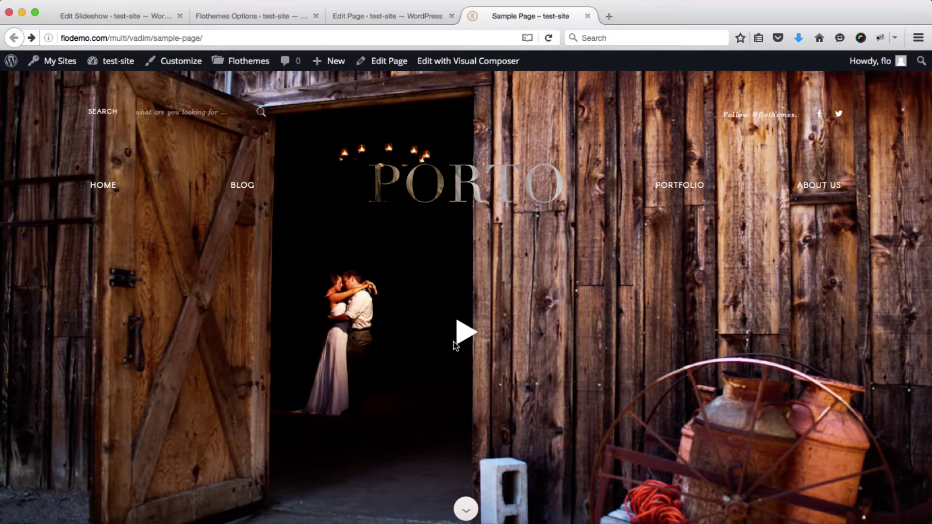
# Review the page's Slideshow Settings, then the Flothemes Slideshow options (speed 1000, Slide, autoplay off).
pyautogui.scroll(-3, 464, 335)
pyautogui.scroll(-1, 465, 338)
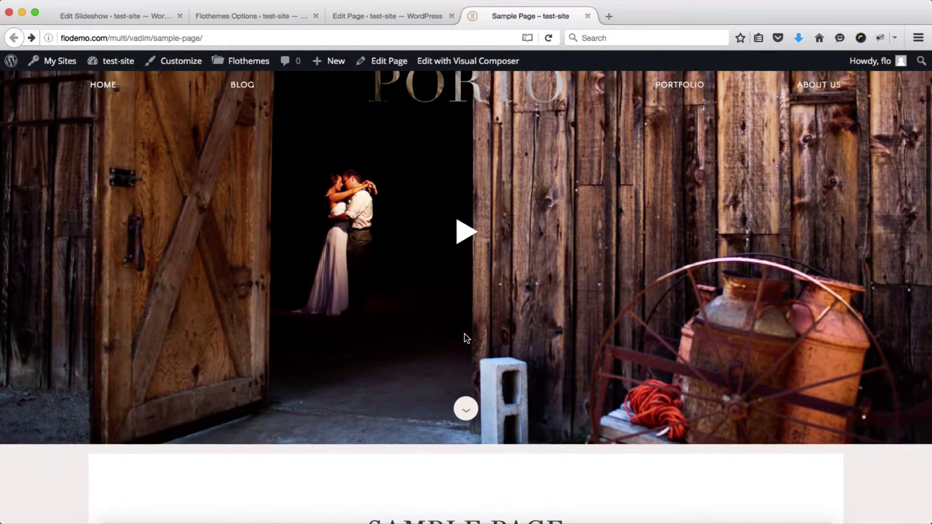
pyautogui.scroll(5, 465, 338)
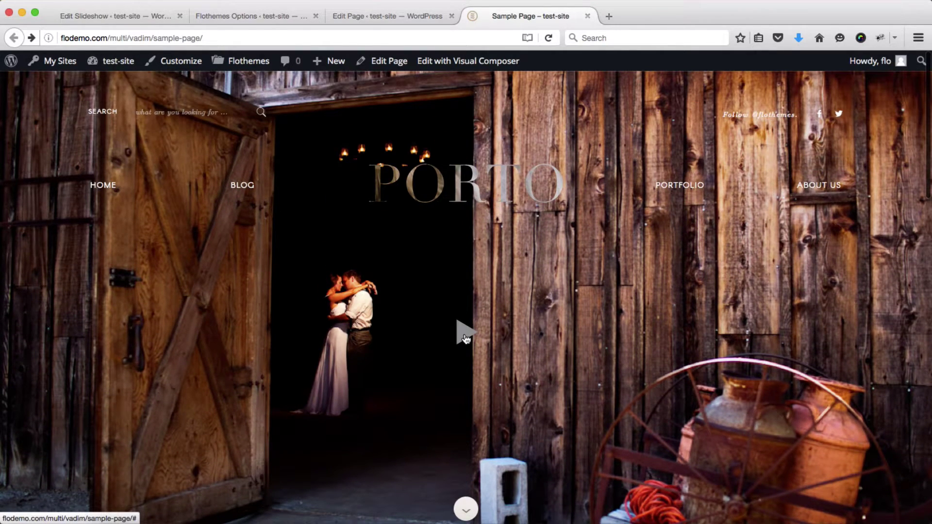
pyautogui.hotkey('ctrl', 'shift', 'Tab')
pyautogui.scroll(-12, 246, 182)
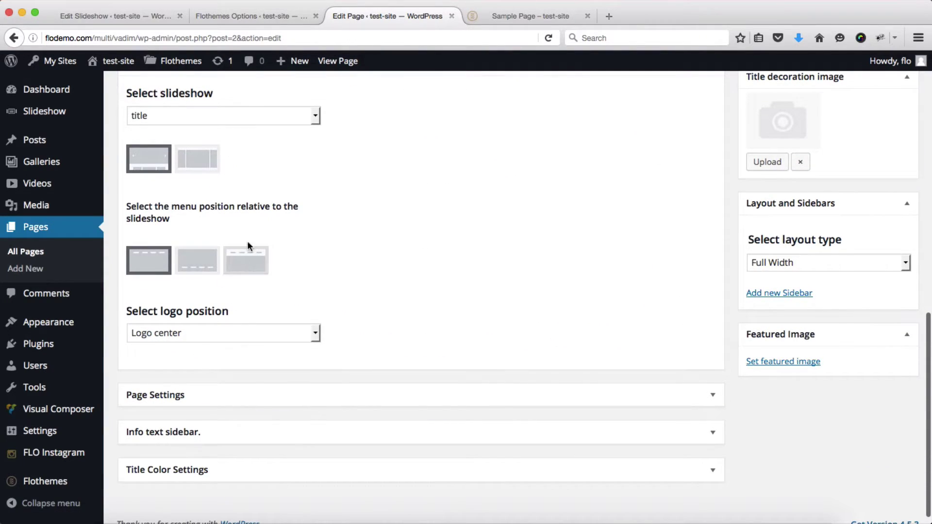
pyautogui.scroll(2, 279, 211)
pyautogui.scroll(2, 279, 213)
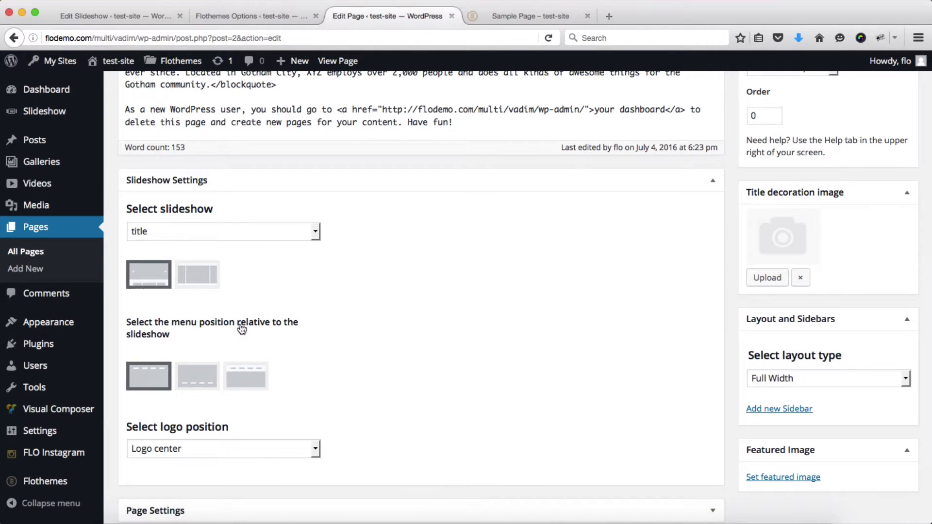
pyautogui.hotkey('ctrl', 'shift', 'Tab')
pyautogui.scroll(-5, 470, 302)
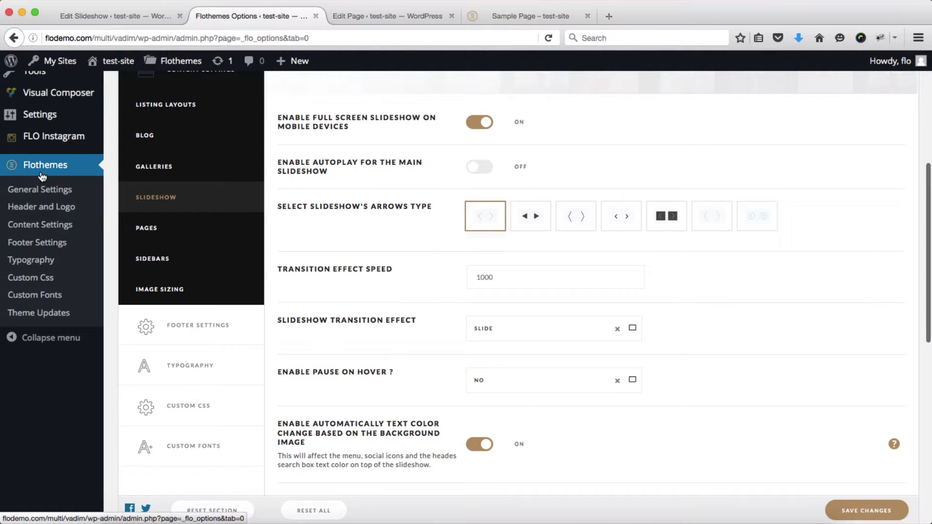
# Try main slideshow autoplay at 3000 speed, leave it off, and return to the Sample Page.
pyautogui.scroll(2, 42, 175)
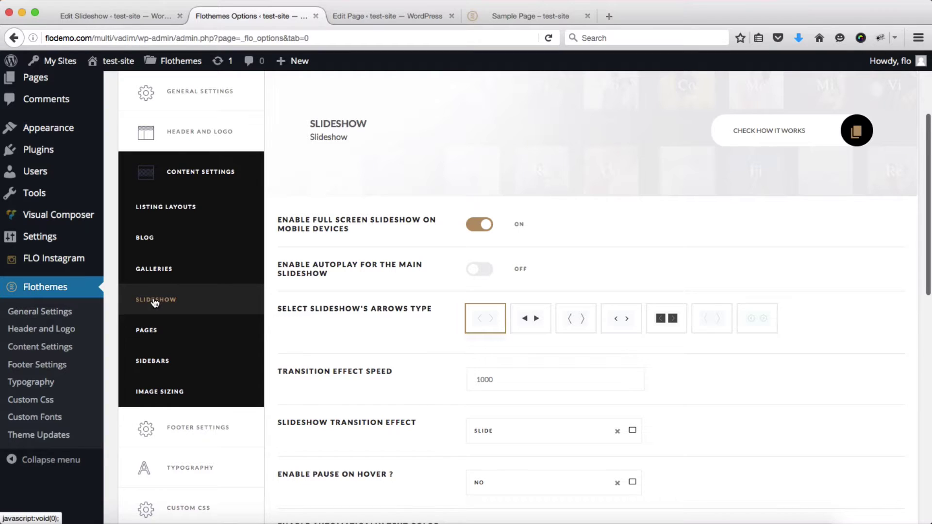
pyautogui.scroll(1, 636, 223)
pyautogui.scroll(-4, 636, 222)
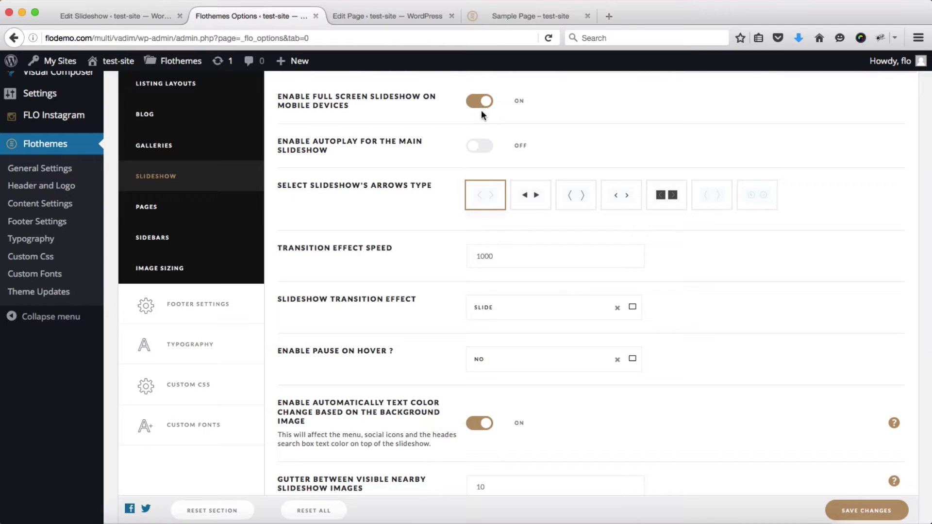
pyautogui.click(480, 153)
pyautogui.click(479, 151)
pyautogui.click(480, 150)
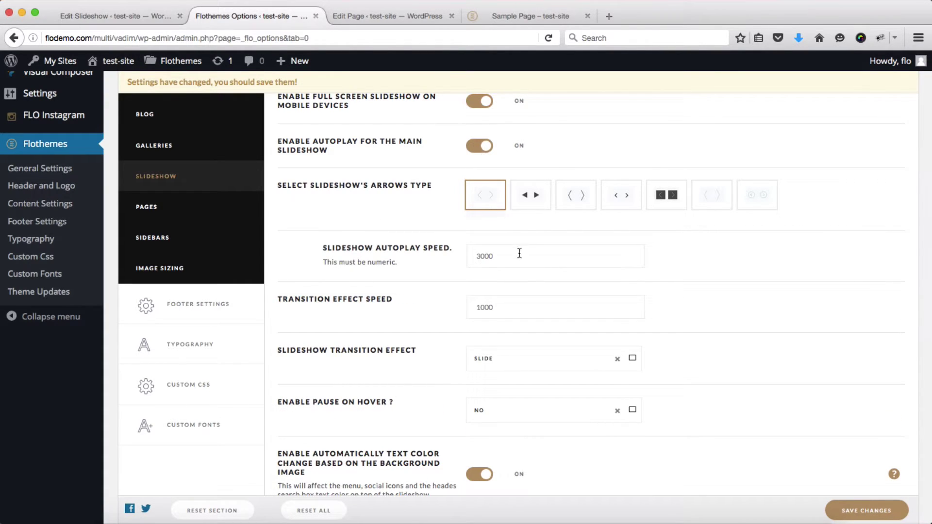
pyautogui.doubleClick(511, 259)
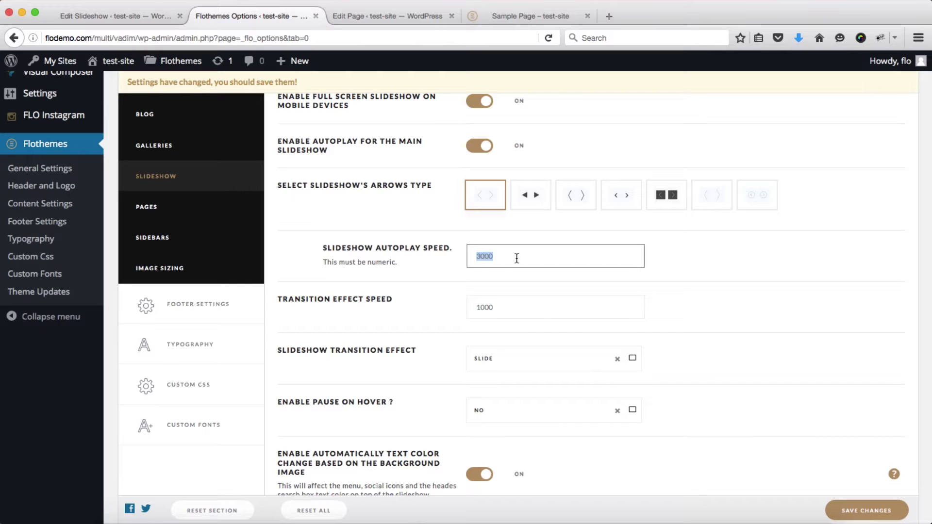
pyautogui.click(481, 145)
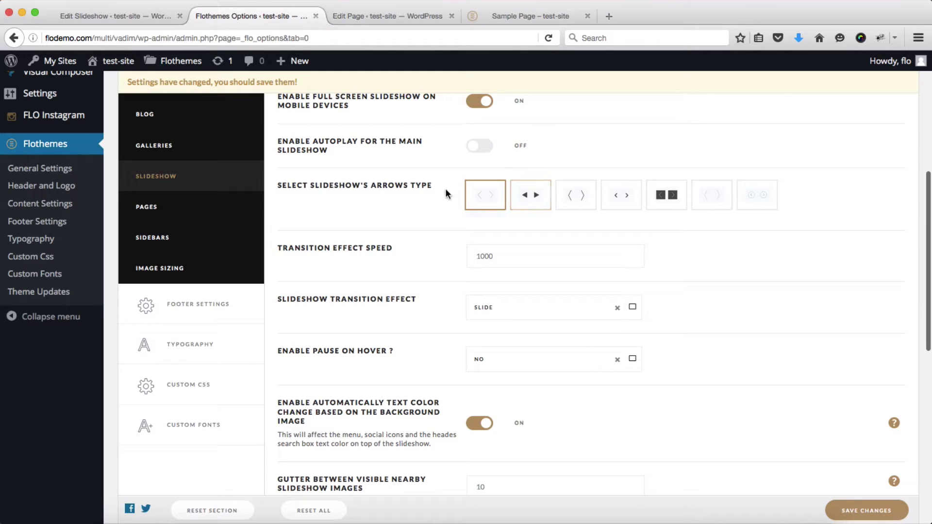
pyautogui.scroll(-2, 709, 250)
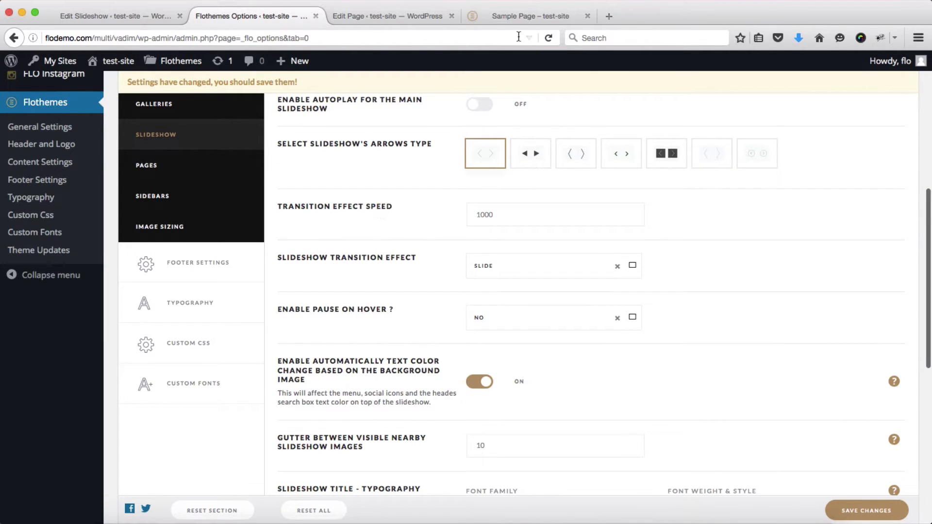
pyautogui.click(508, 18)
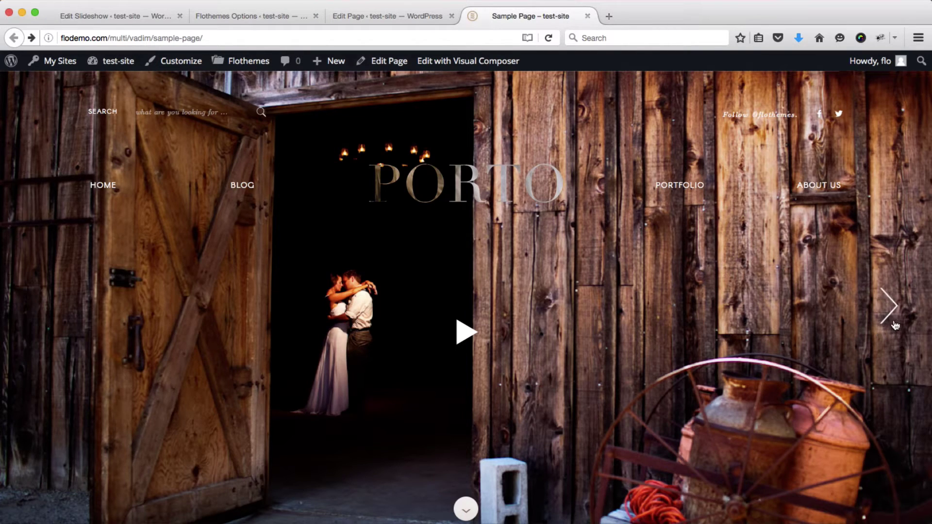
# Advance the sample page slideshow one slide, then go back to the Flothemes slideshow options.
pyautogui.click(893, 310)
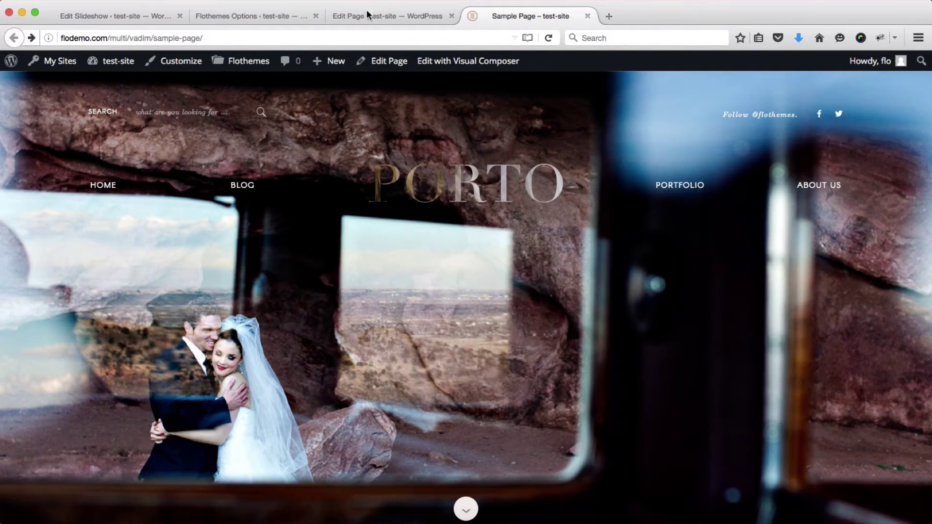
pyautogui.click(370, 16)
pyautogui.click(256, 16)
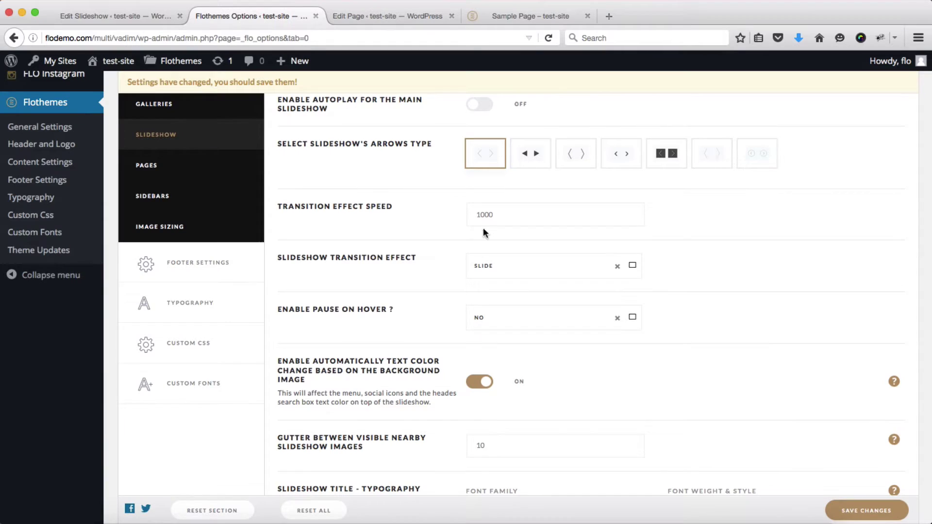
# Change Transition Effect Speed from 1000 to 5000 and save the options.
pyautogui.click(481, 215)
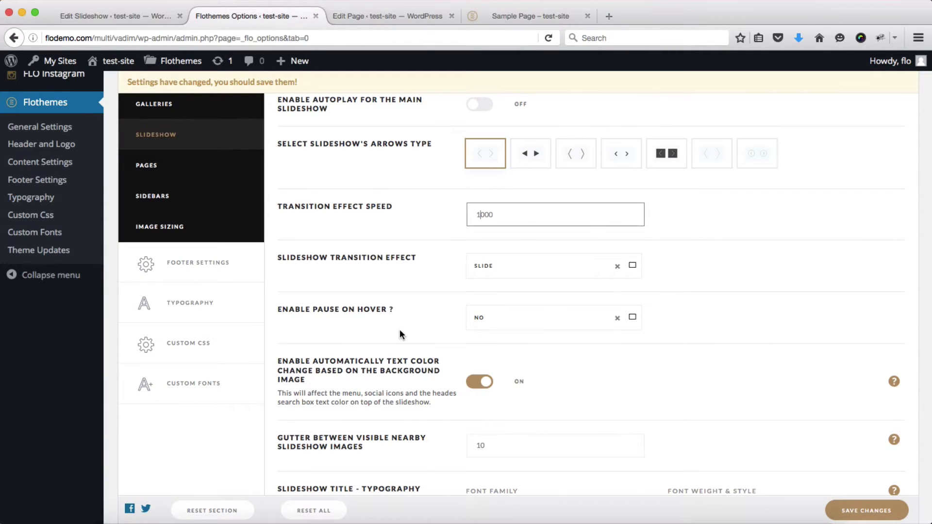
pyautogui.press('BackSpace')
pyautogui.write('3')
pyautogui.press('BackSpace')
pyautogui.write('5')
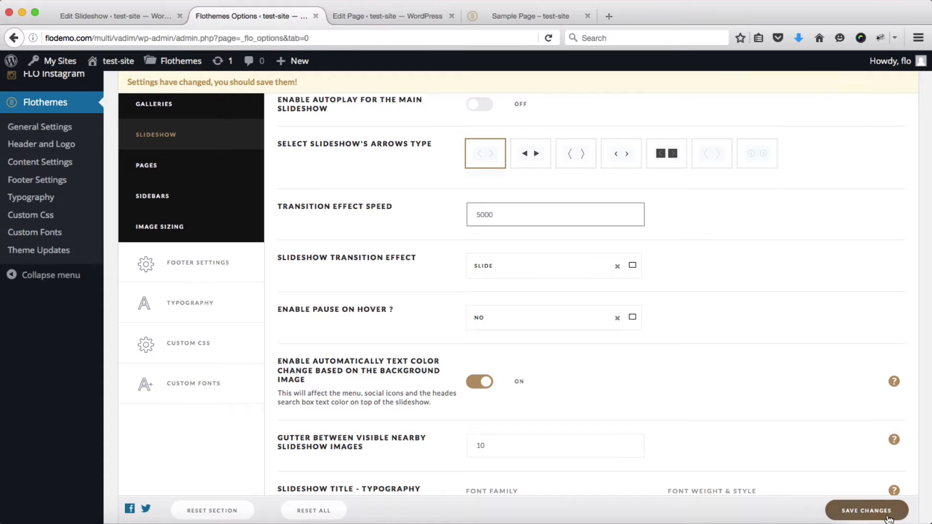
pyautogui.click(867, 511)
# Reload the Sample Page and advance a slide to preview the 5000 transition speed.
pyautogui.press('super+4')
pyautogui.press('super+r')
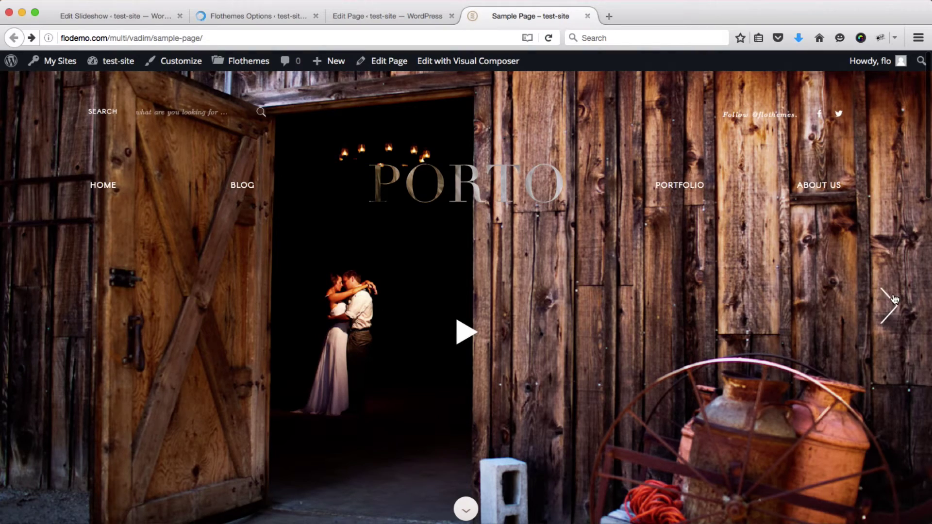
pyautogui.click(895, 298)
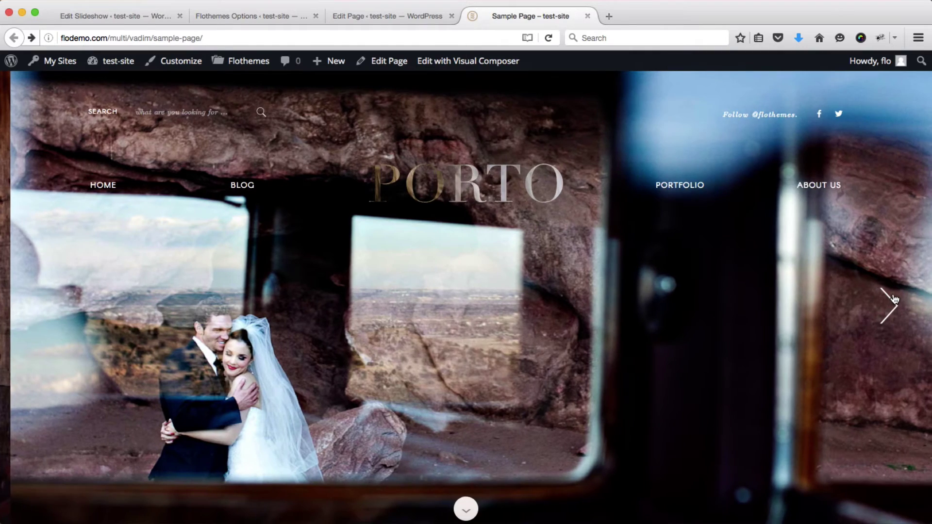
pyautogui.hotkey('ctrl', 'shift', 'Tab')
pyautogui.hotkey('ctrl', 'shift', 'Tab')
pyautogui.scroll(-6, 893, 293)
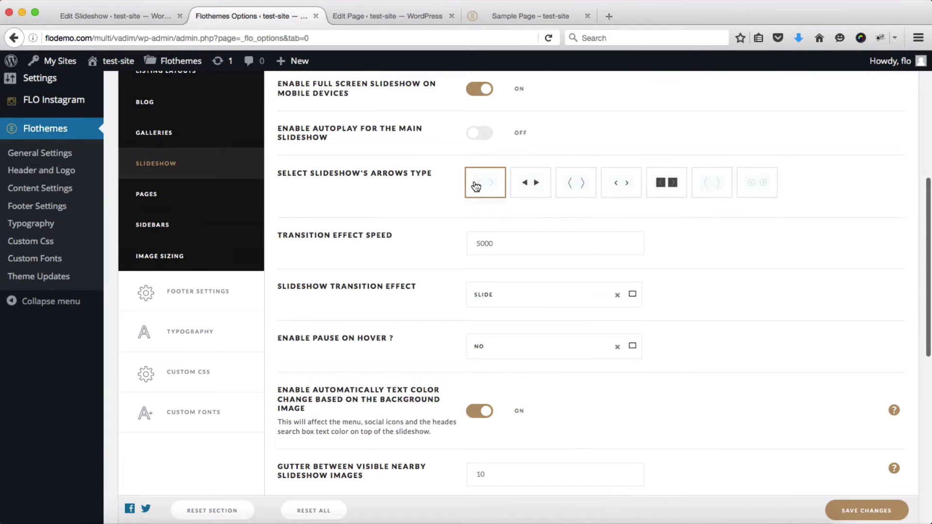
# Set the Transition Effect Speed back to 1000.
pyautogui.click(479, 246)
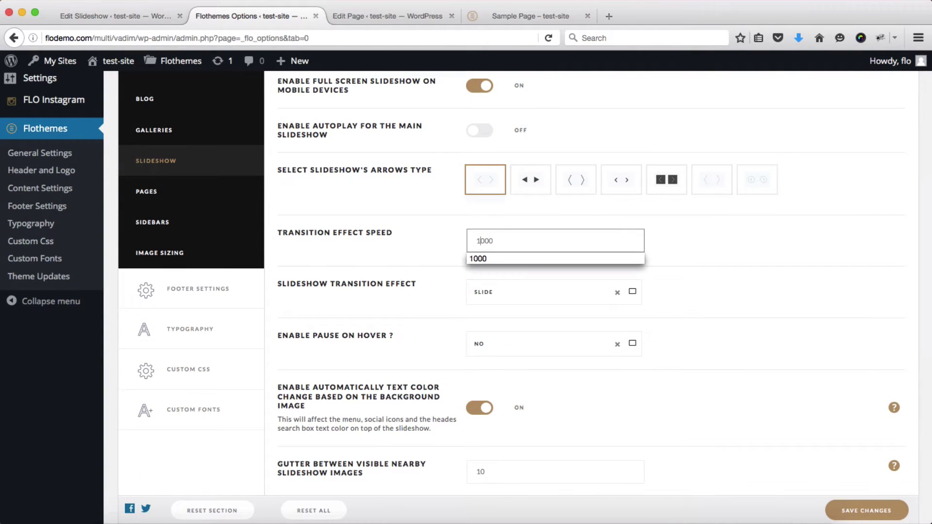
pyautogui.click(778, 266)
pyautogui.scroll(-2, 778, 269)
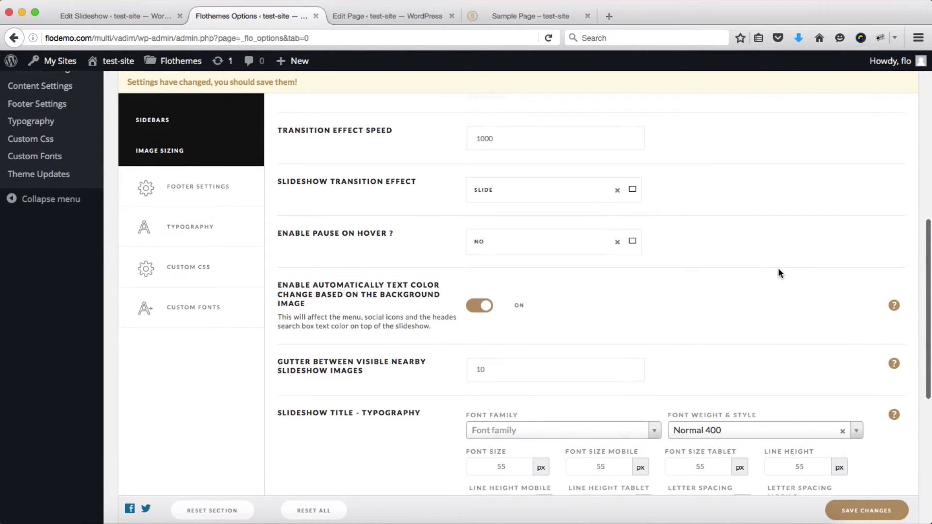
pyautogui.scroll(-1, 778, 273)
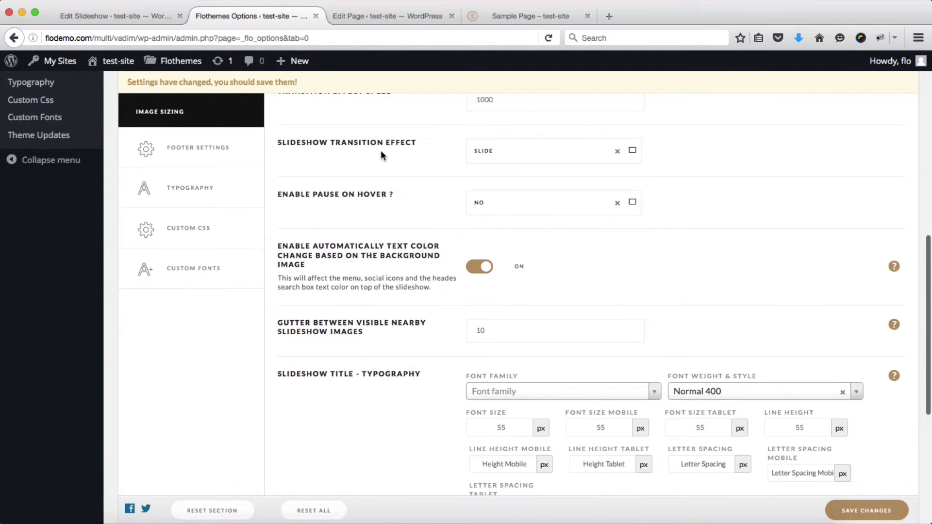
# Keep SLIDE as the Slideshow Transition Effect and check the slideshow on the sample page.
pyautogui.click(510, 150)
pyautogui.click(706, 202)
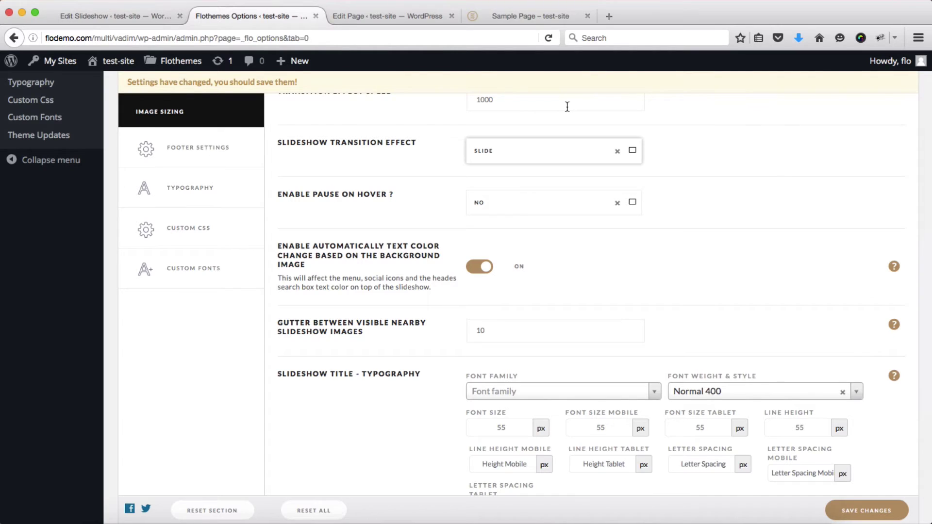
pyautogui.press('super+4')
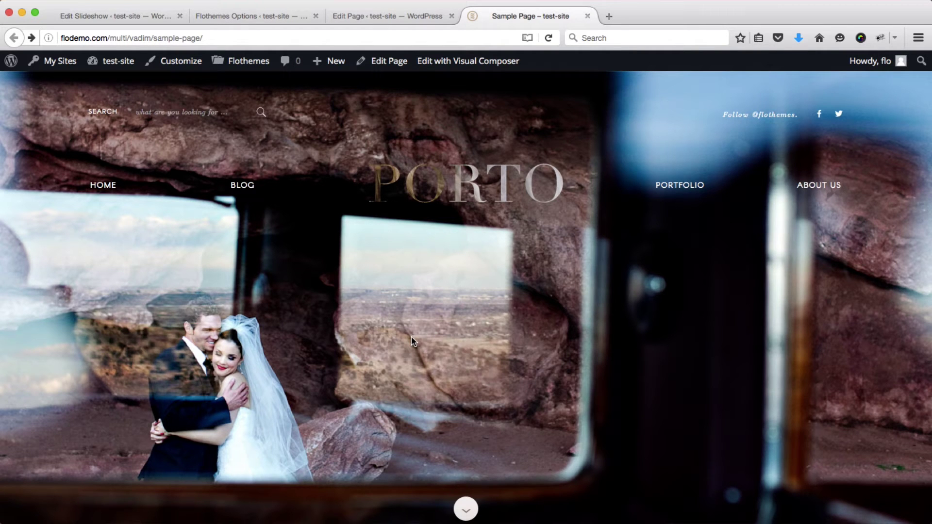
pyautogui.press('super+2')
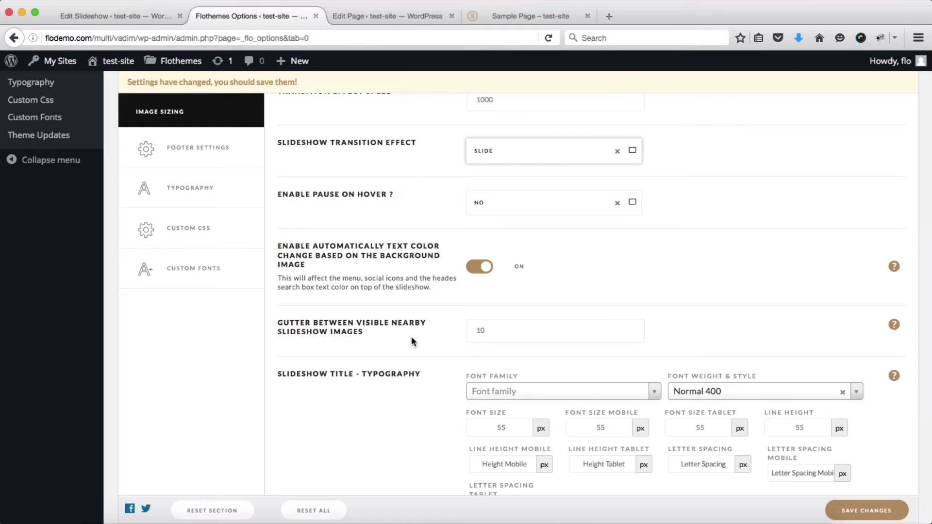
pyautogui.scroll(-1, 585, 239)
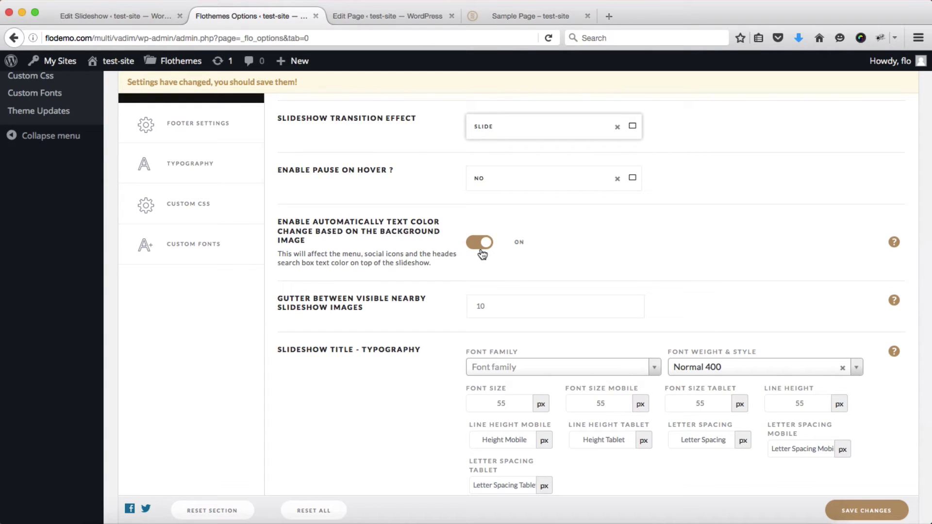
pyautogui.click(895, 243)
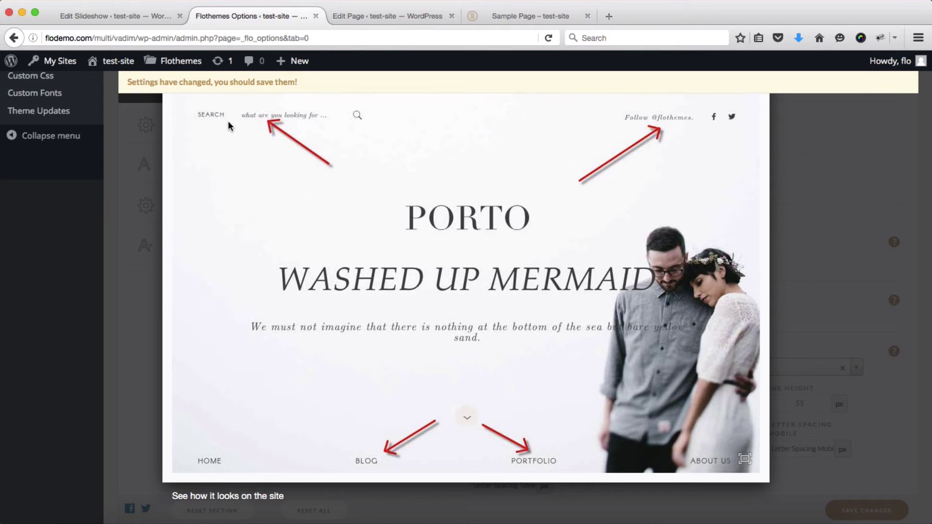
pyautogui.click(638, 178)
pyautogui.scroll(-3, 623, 272)
pyautogui.scroll(-2, 418, 270)
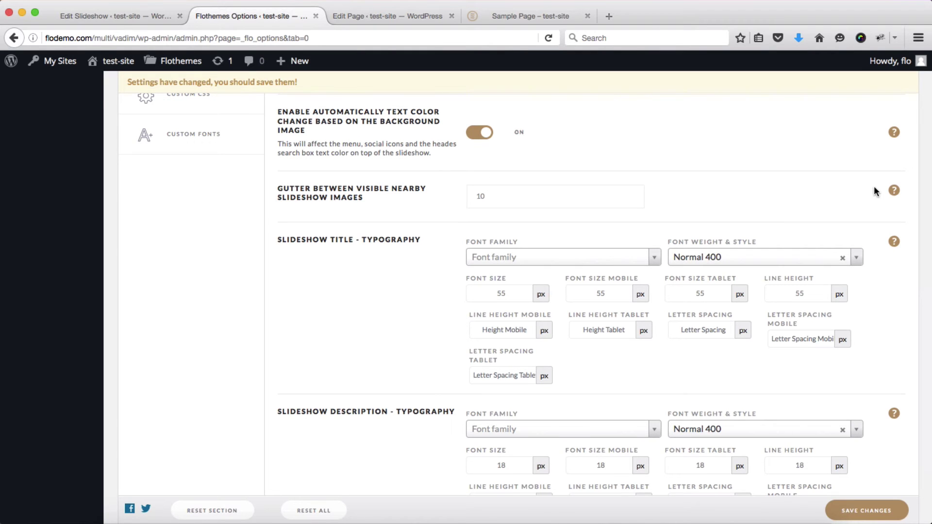
pyautogui.click(893, 191)
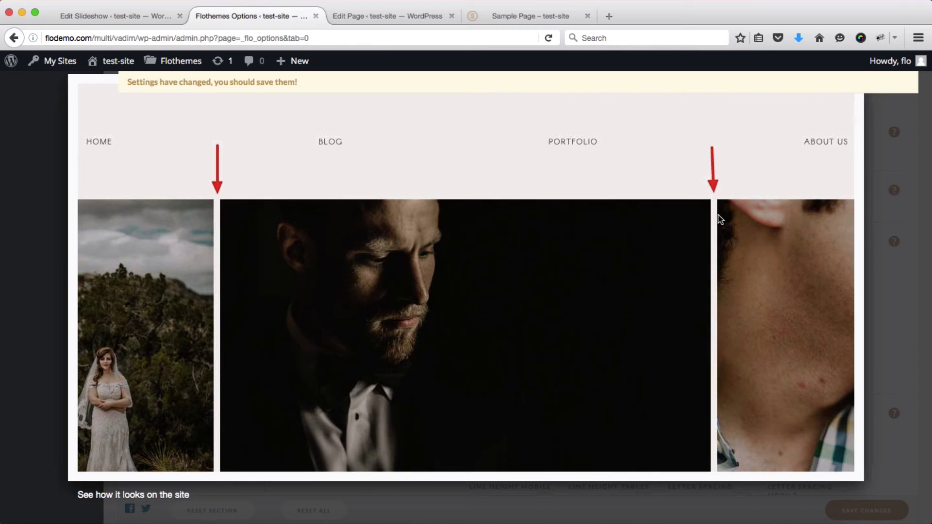
pyautogui.click(828, 206)
pyautogui.scroll(-3, 532, 264)
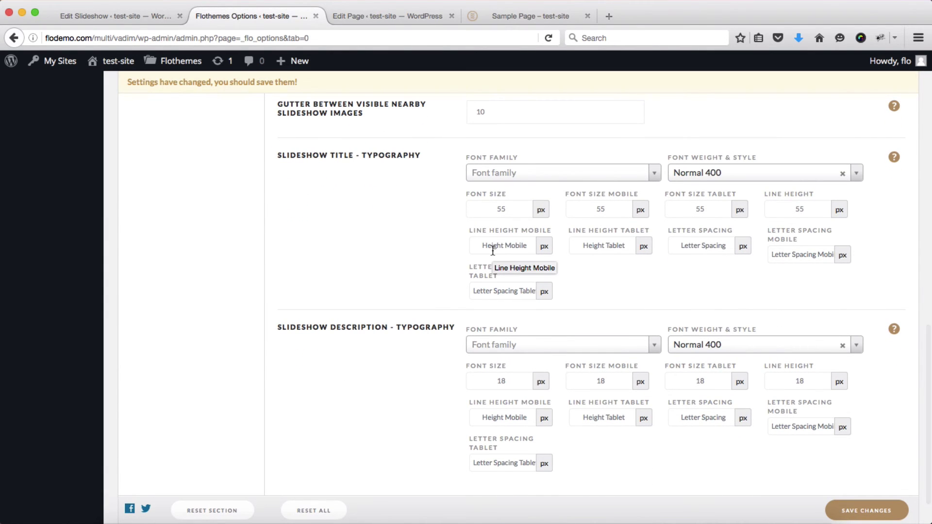
pyautogui.scroll(2, 491, 249)
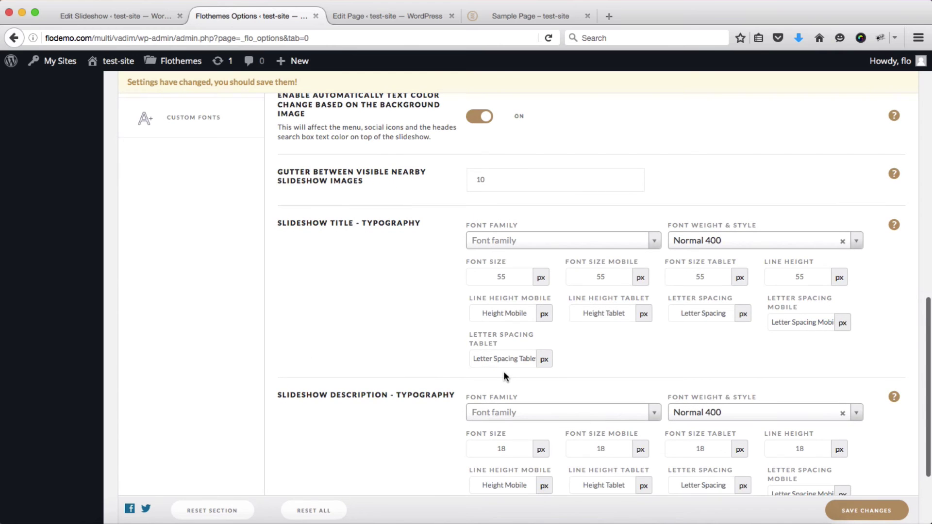